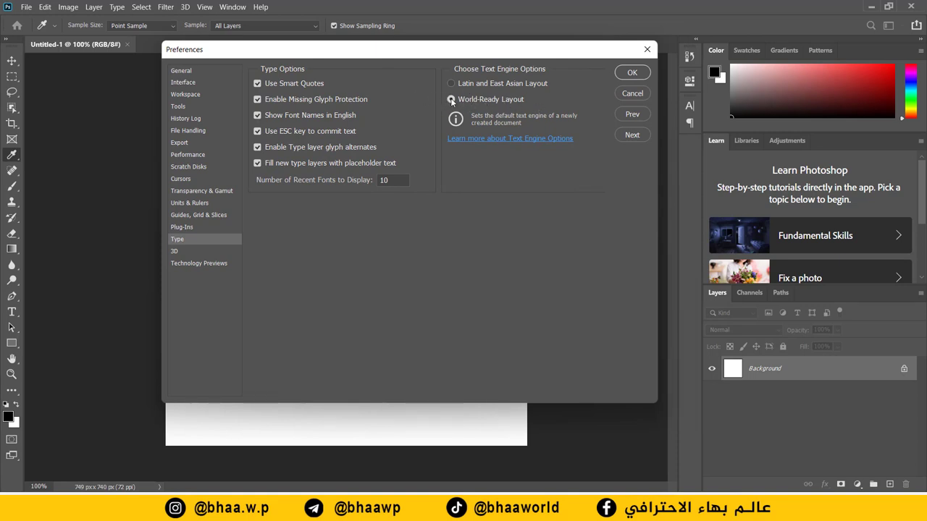
Confirm the World-Ready Layout text engine in the preferences and turn on Middle Eastern Features for type.
left_click(631, 73)
key("t")
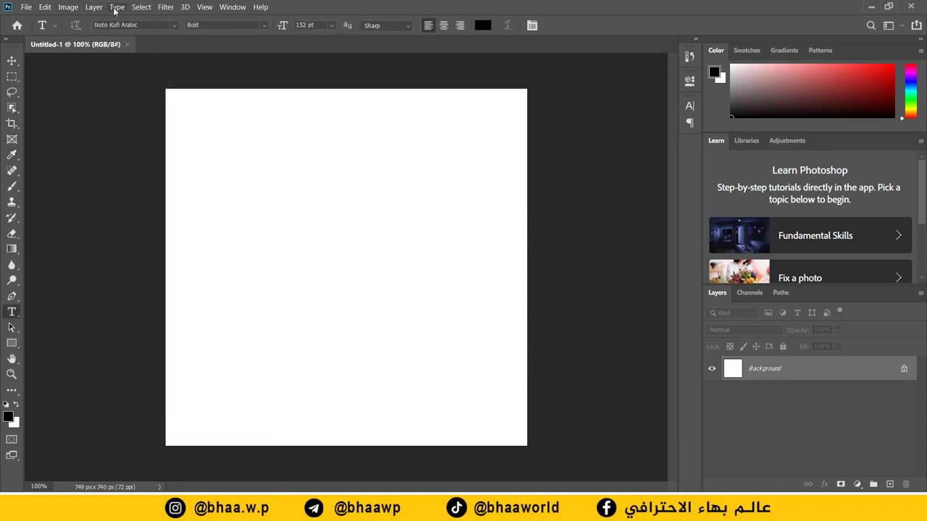
left_click(115, 7)
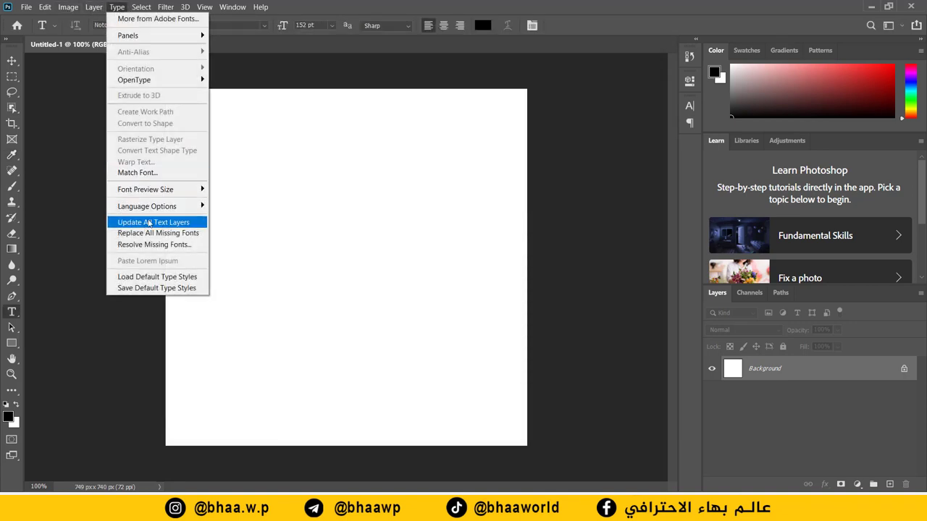
mouse_move(176, 208)
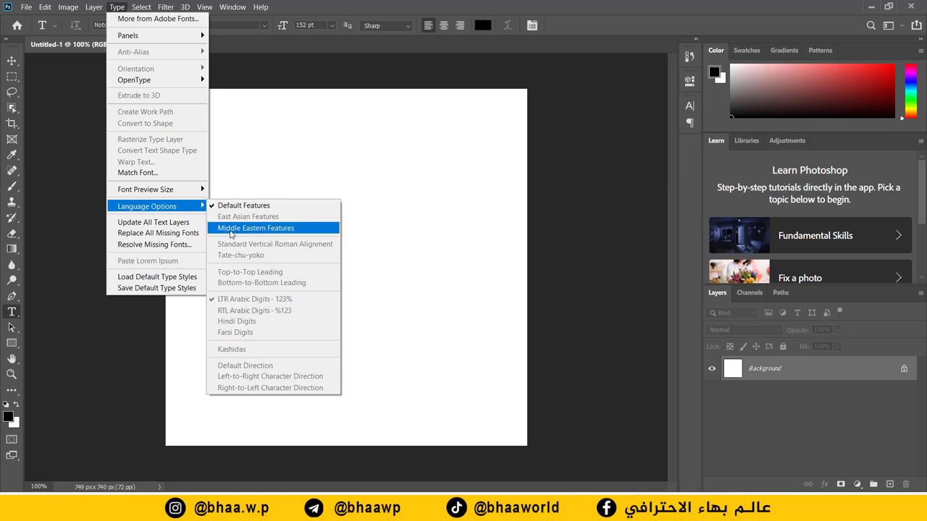
left_click(288, 230)
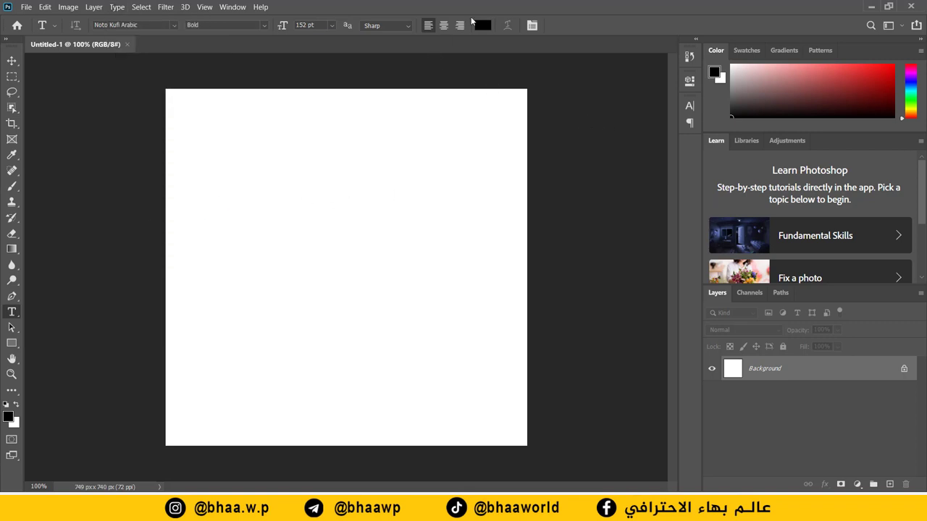
Open the paragraph settings and set the paragraph direction to right-to-left.
left_click(533, 26)
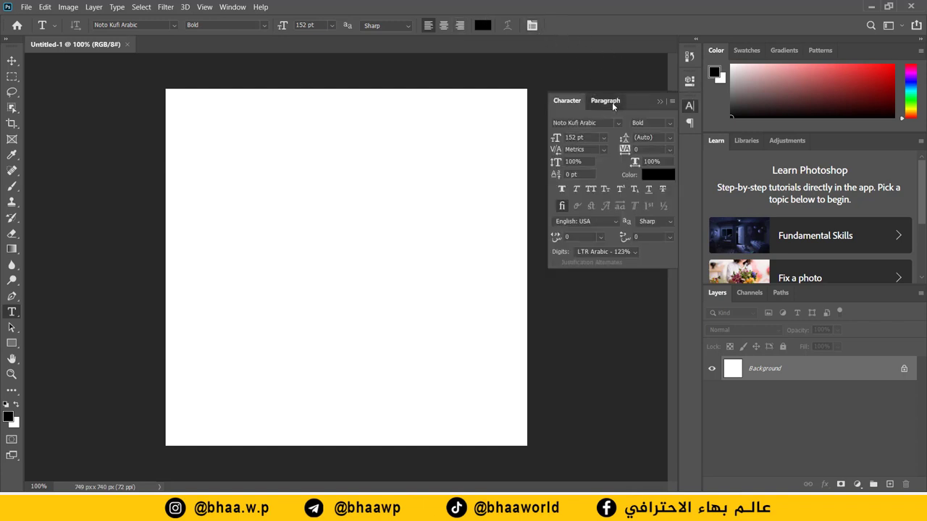
left_click(608, 101)
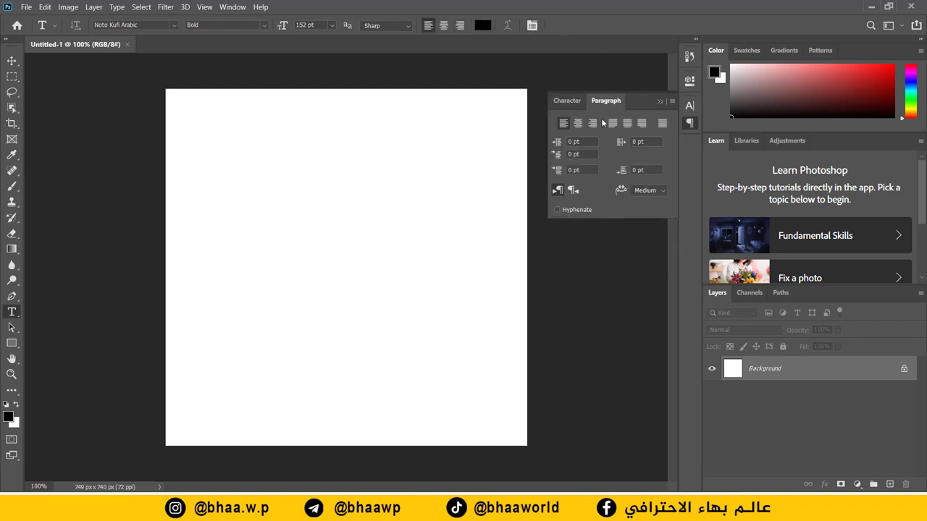
left_click(556, 190)
key("v")
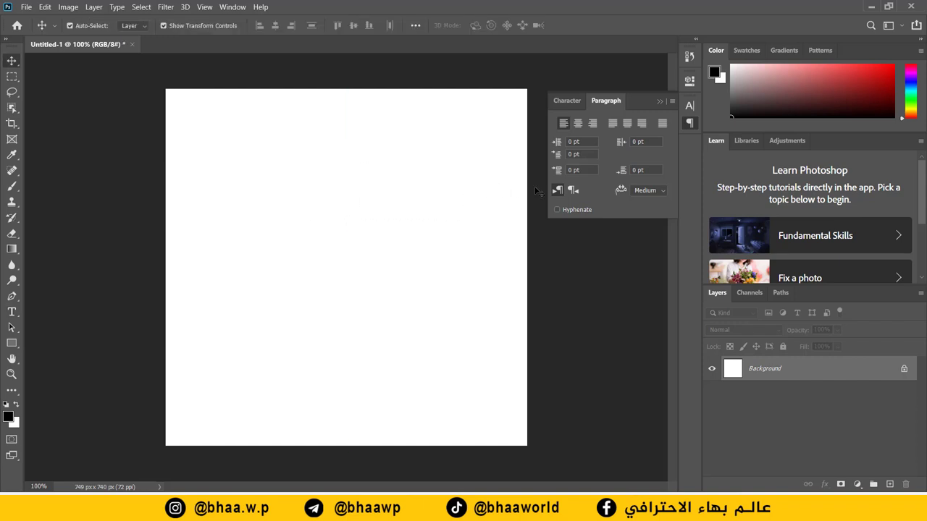
left_click(574, 193)
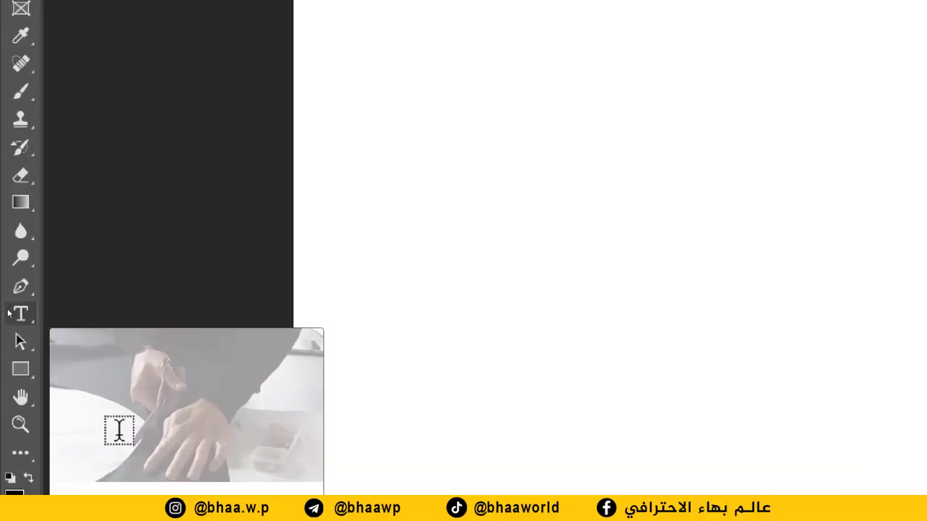
Using the Horizontal Type tool, add the point text "بسم الله" in the upper middle of the canvas and commit it.
right_click(20, 314)
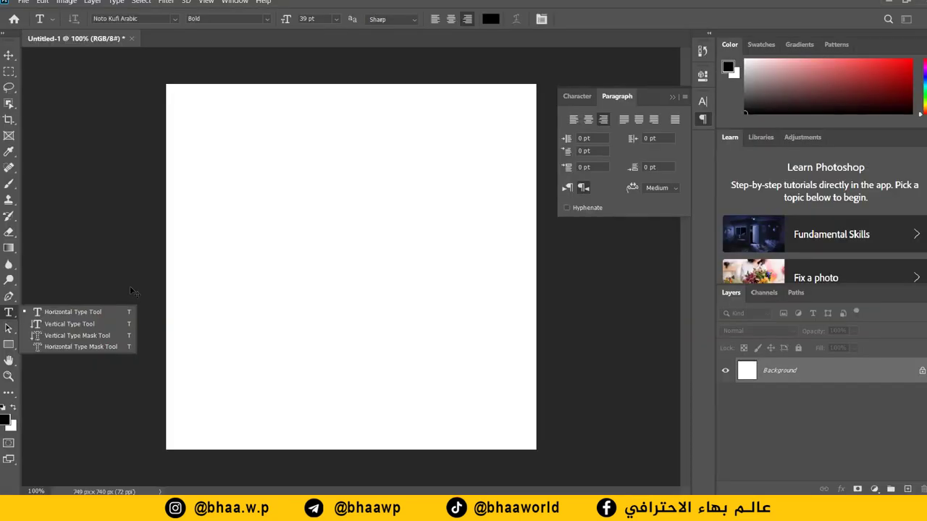
left_click(139, 300)
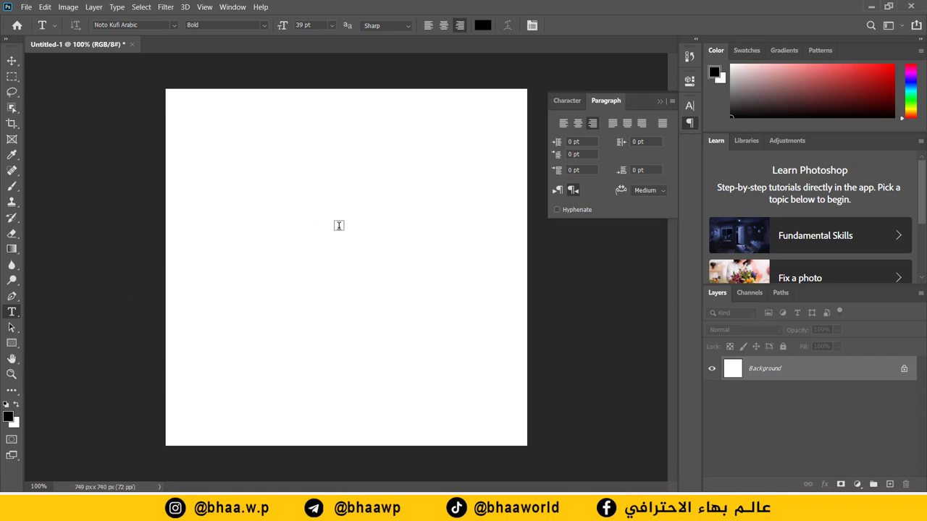
left_click(366, 198)
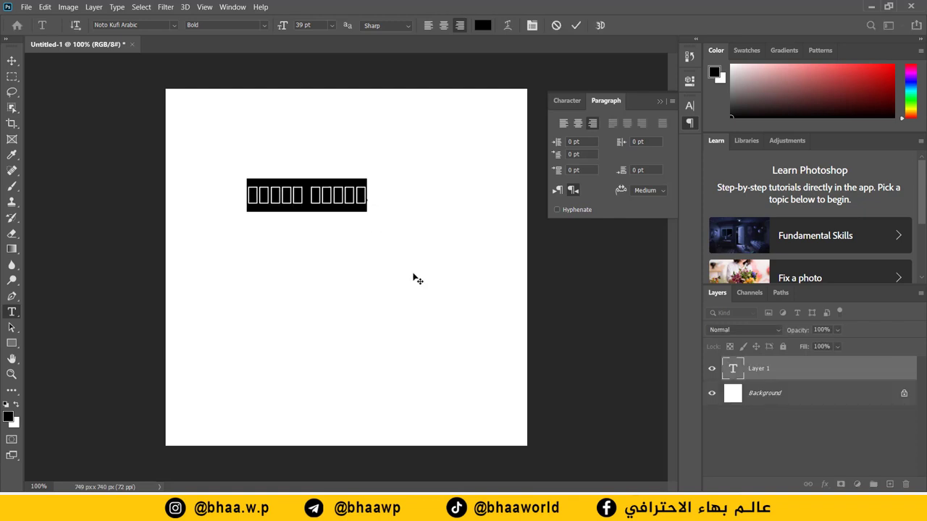
type("بسم الله")
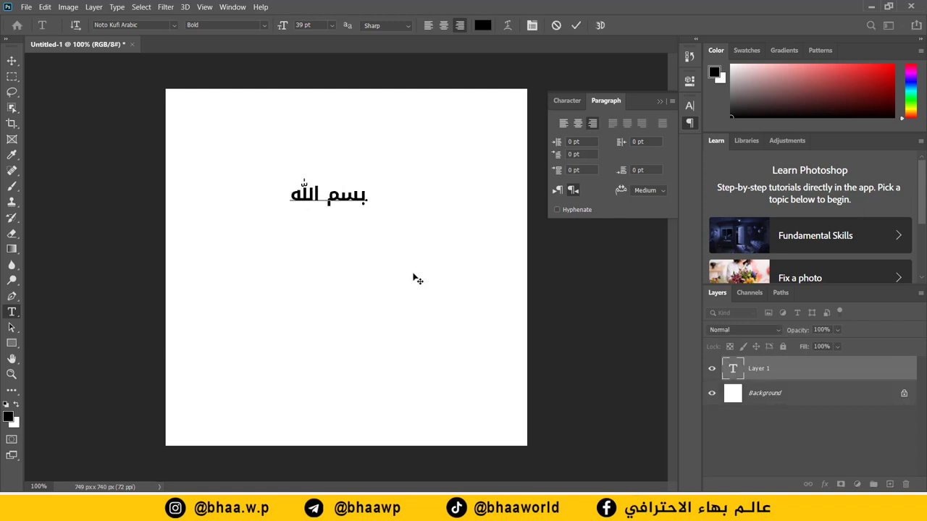
left_click(577, 26)
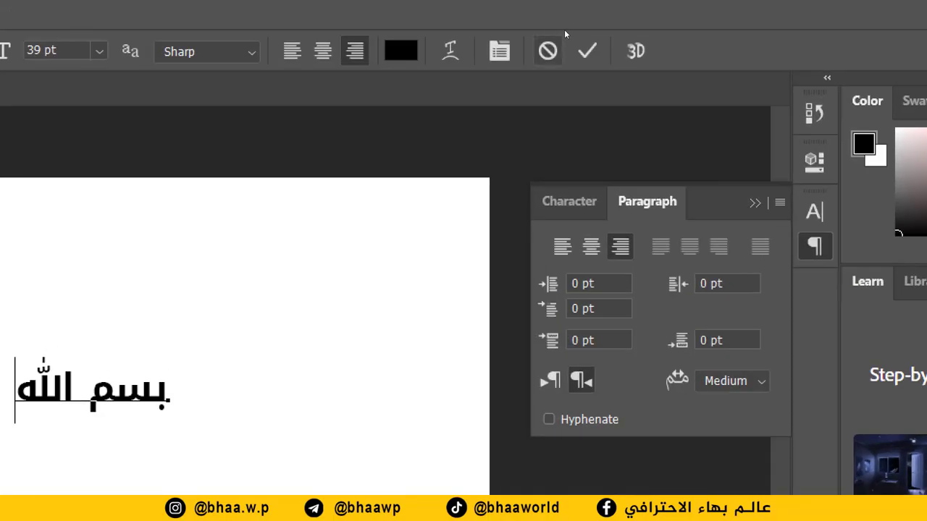
left_click(587, 51)
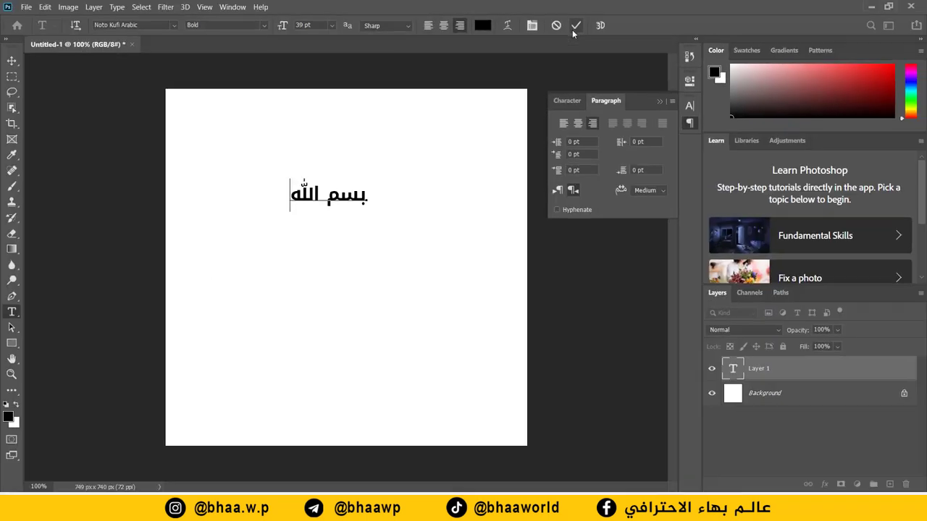
left_click(574, 28)
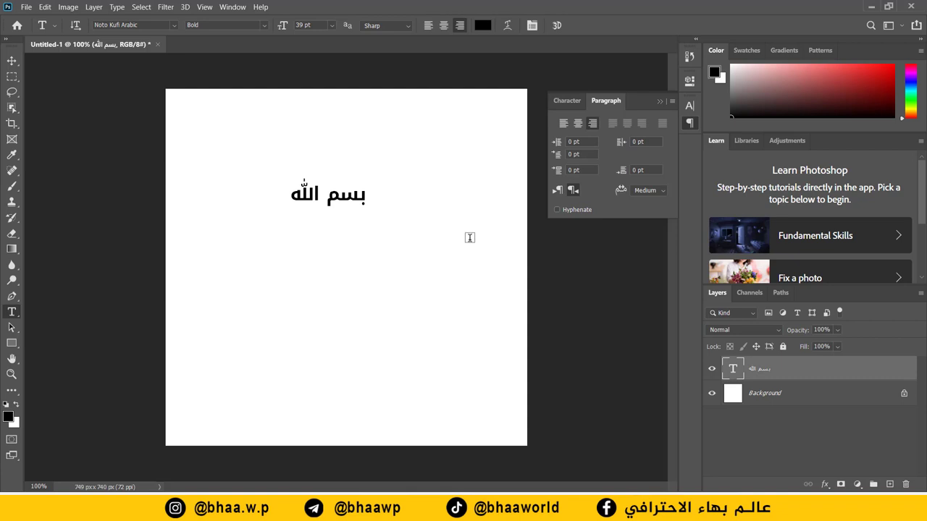
Draw a paragraph text box below the point text and fill it with "بسم الله".
left_click_drag(469, 239, 207, 345)
key("Escape")
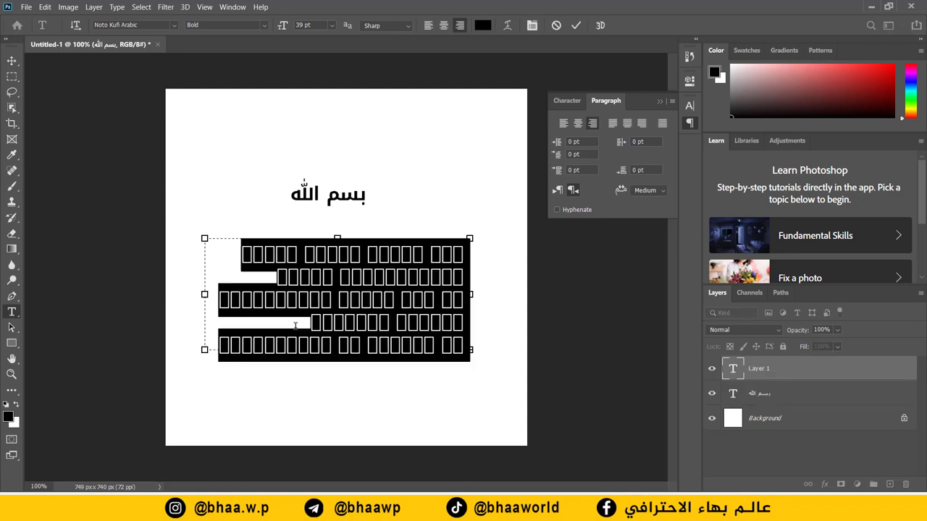
type("بسم الله")
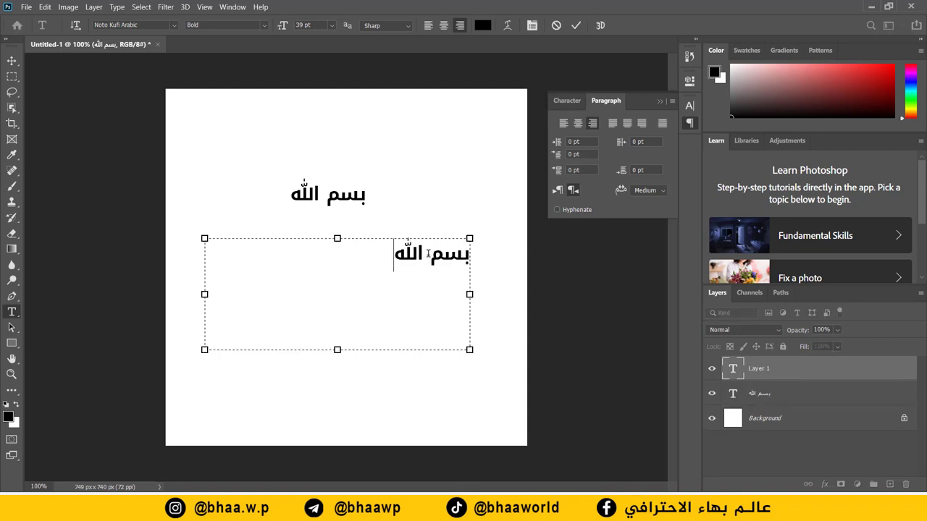
Enlarge all the text in the paragraph box to 84 pt and delete both text layers.
key("ctrl+a")
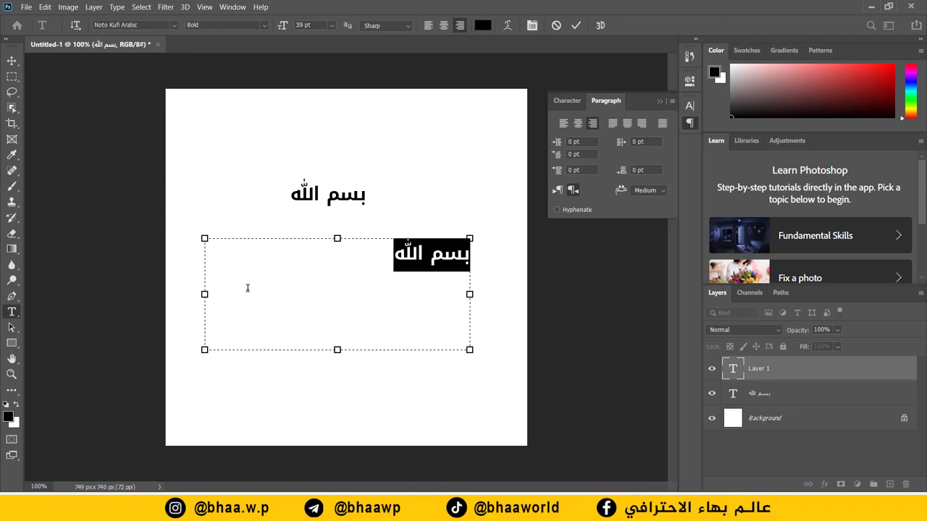
left_click_drag(280, 27, 244, 41)
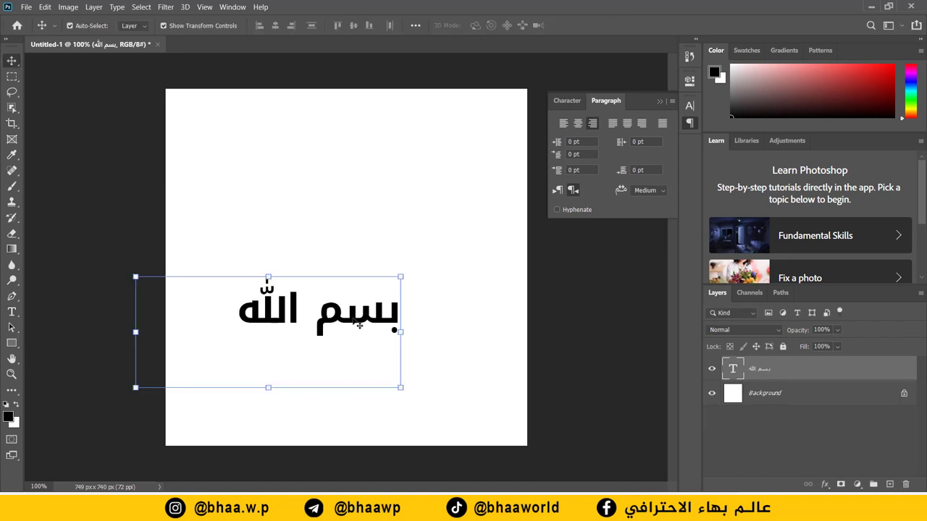
key("Delete")
key("Delete")
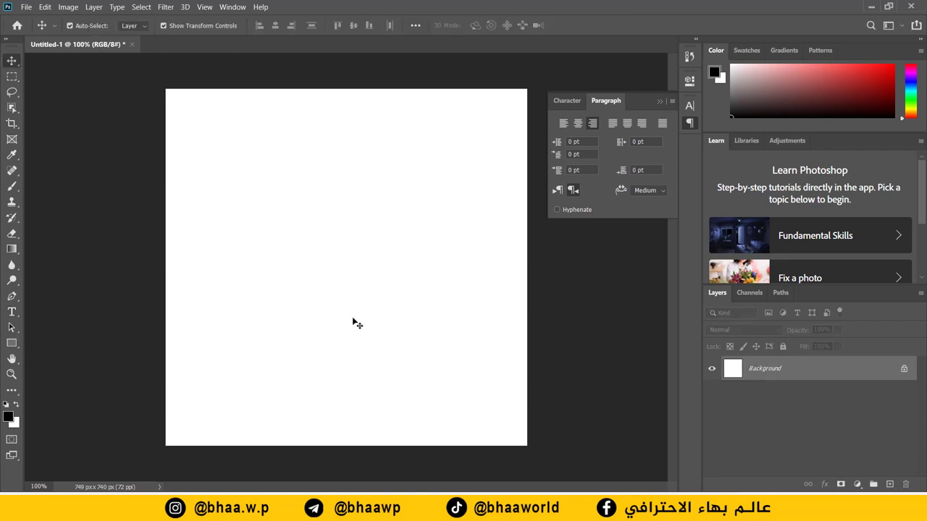
Draw a new paragraph text box across the upper half of the canvas and clear its placeholder text.
left_click(12, 312)
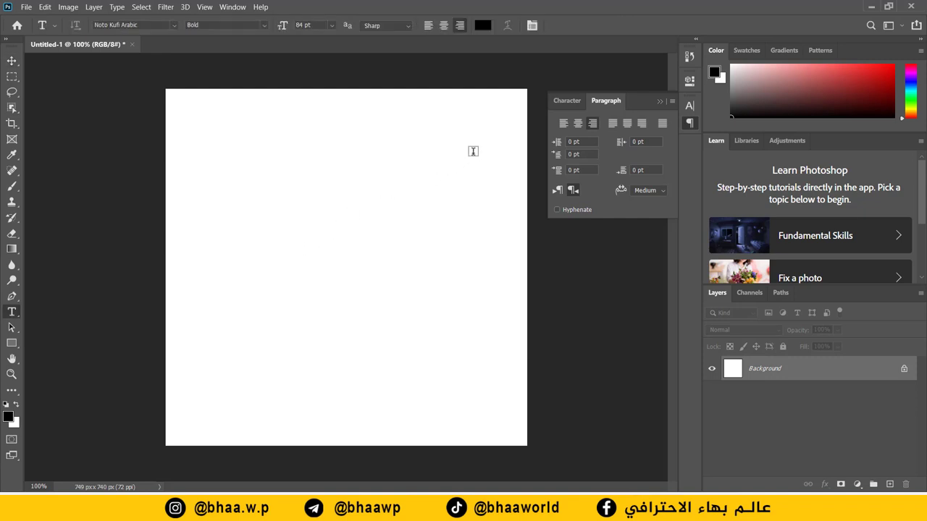
left_click_drag(474, 151, 230, 270)
key("Escape")
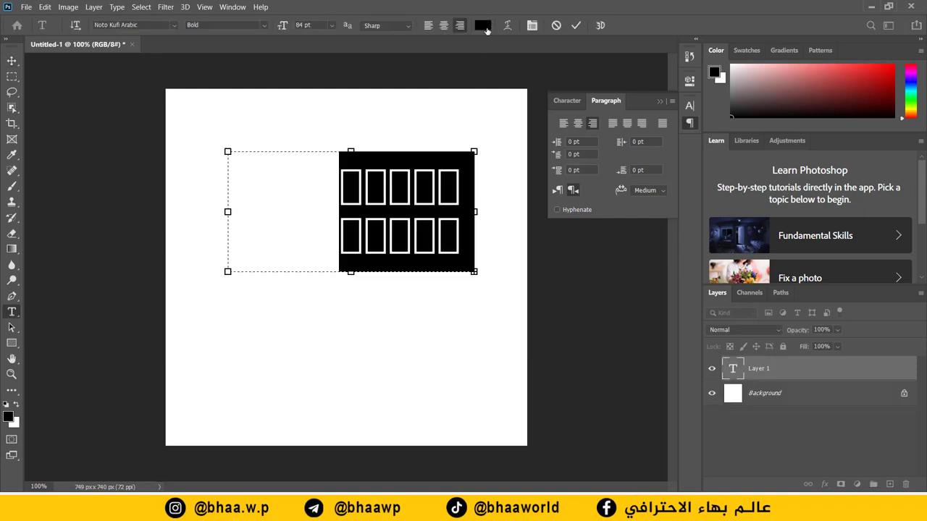
key("BackSpace")
Set the text color to white (ffffff) and enter "بسم الله" in the text box.
left_click(482, 25)
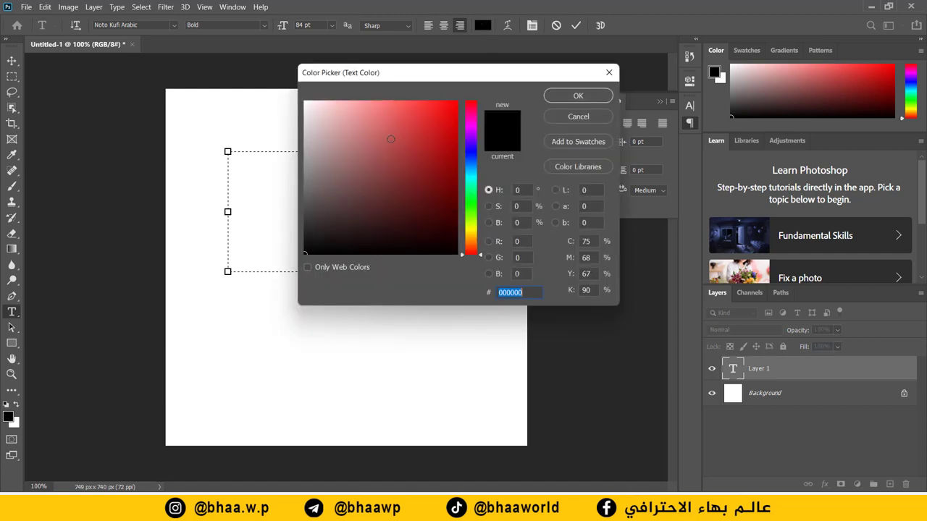
type("ffffff")
left_click(577, 97)
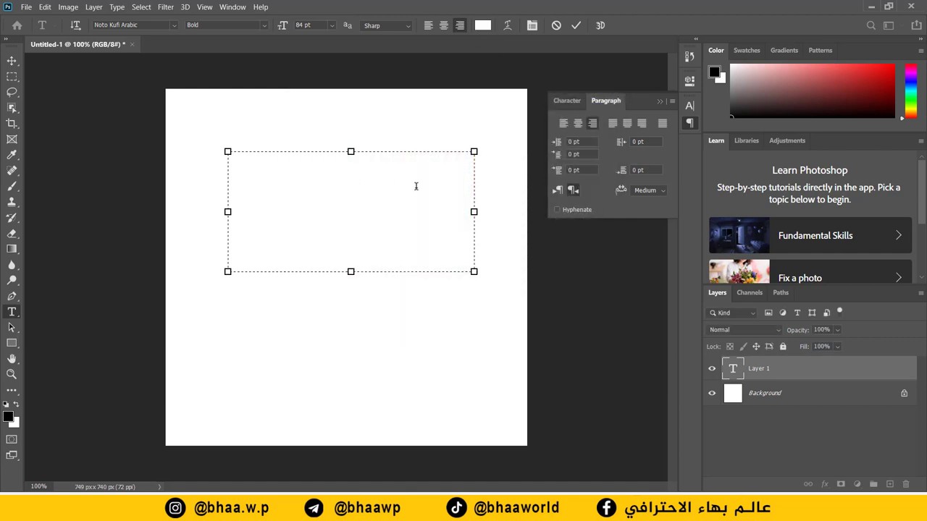
type("بهاء")
Select all of the white text in the box and recolor it red (ff0000).
left_click_drag(403, 186, 299, 154)
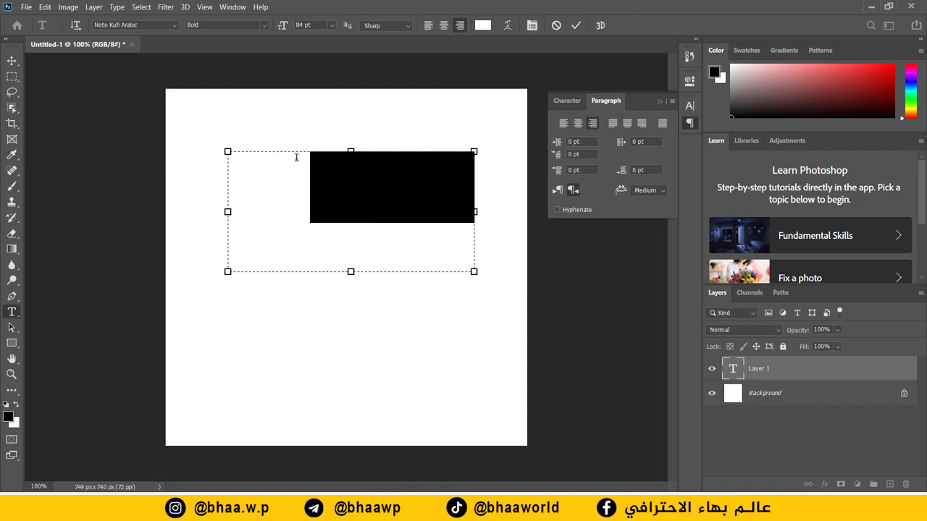
left_click(325, 196)
double_click(327, 193)
left_click(327, 193)
left_click(482, 26)
type("ff0000")
left_click(589, 96)
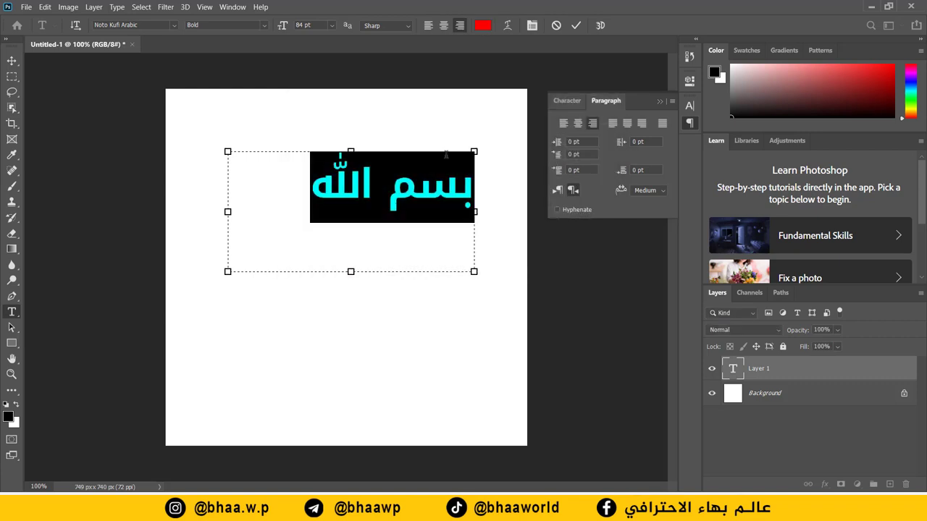
left_click(359, 202)
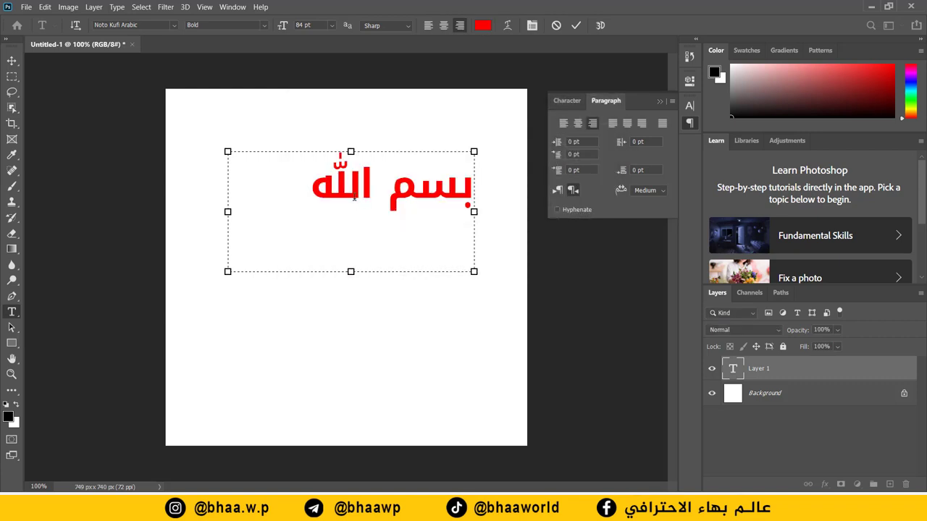
Set the size of the red "بسم الله" text to 98 pt and commit the edit.
triple_click(354, 197)
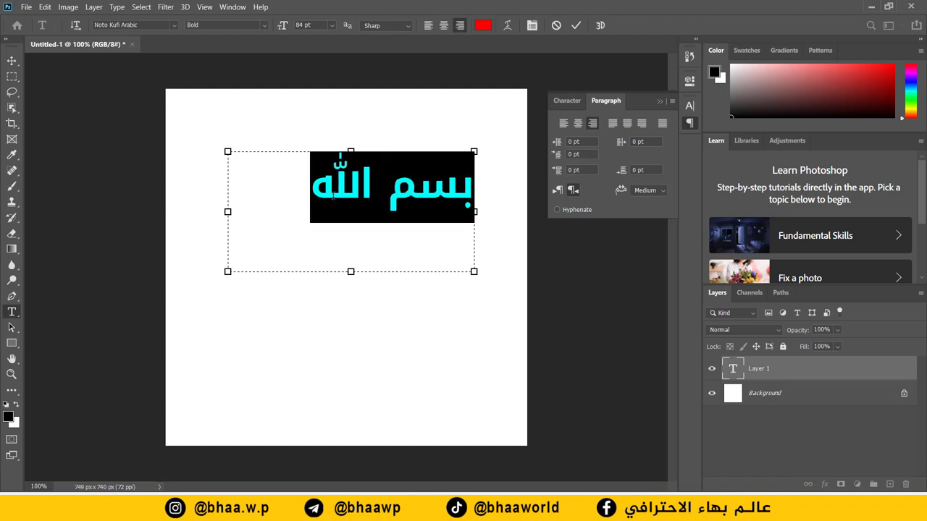
key("BackSpace")
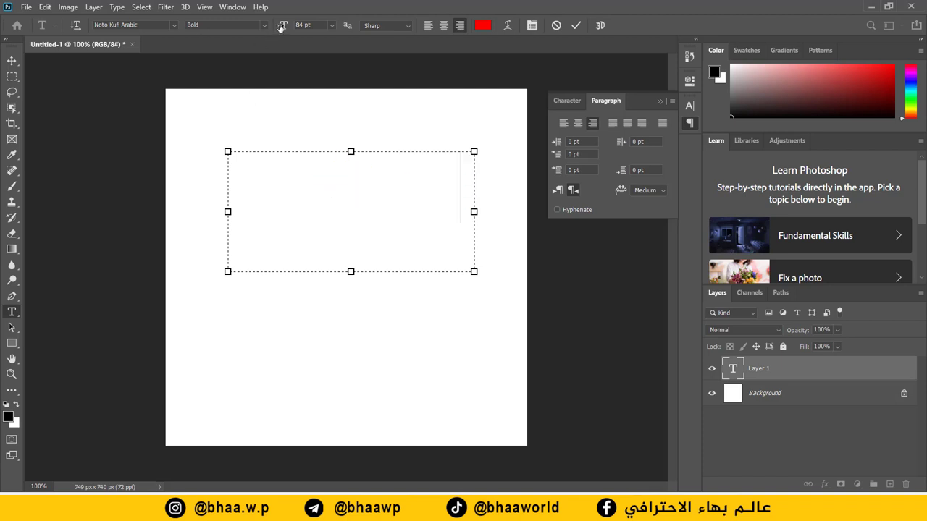
left_click_drag(280, 26, 431, 31)
left_click_drag(288, 27, 134, 40)
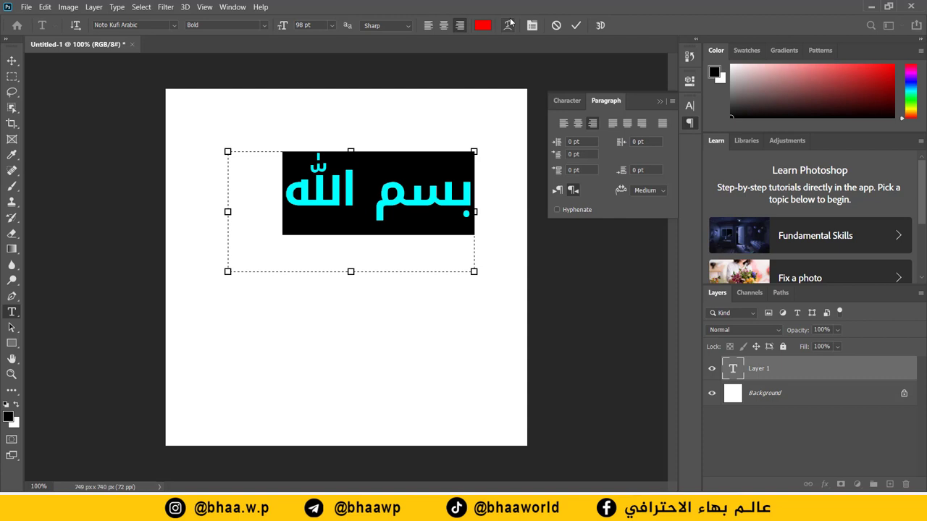
left_click(576, 25)
Select all of the red text in the box and change its font to Abdo Misr Light.
left_click(355, 192)
key("ctrl+a")
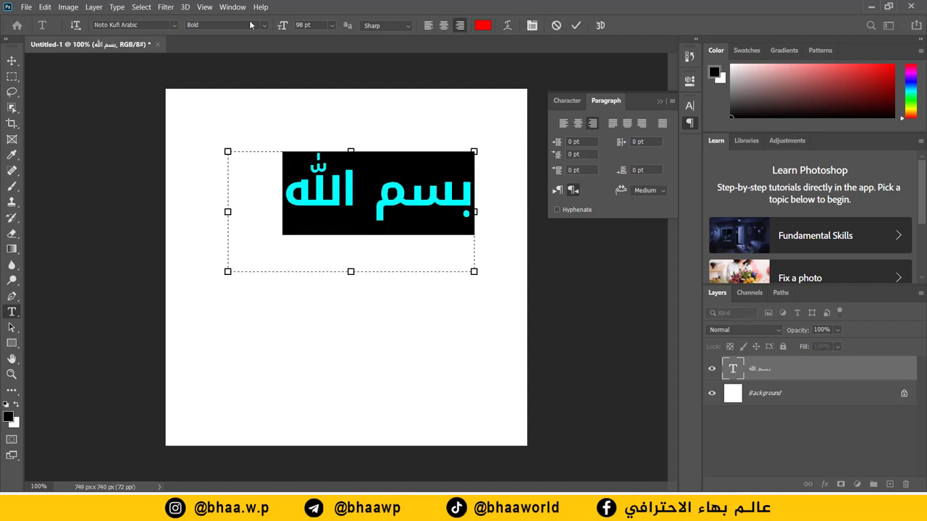
left_click(262, 26)
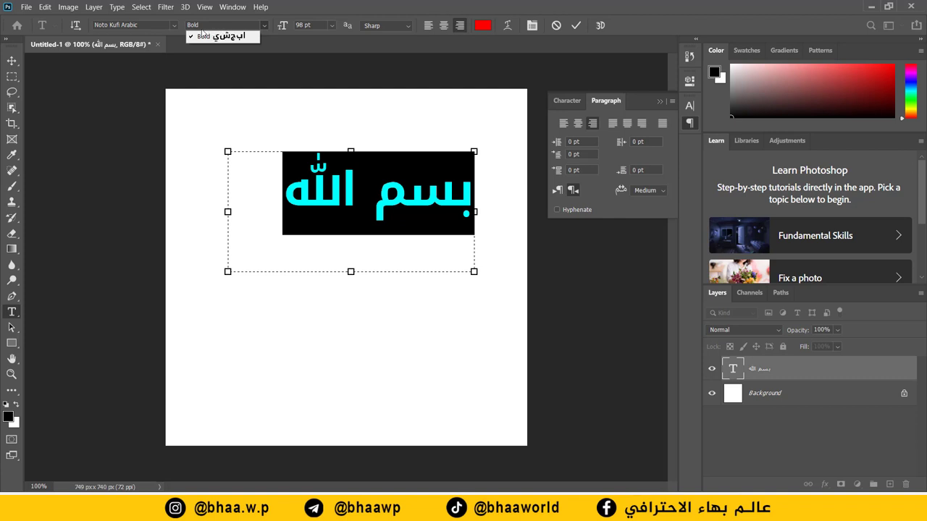
left_click(171, 28)
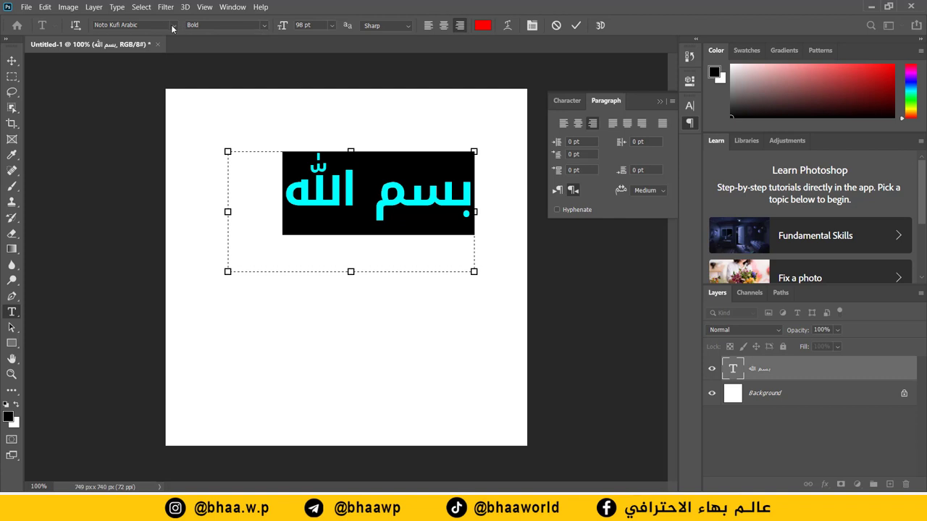
left_click(174, 27)
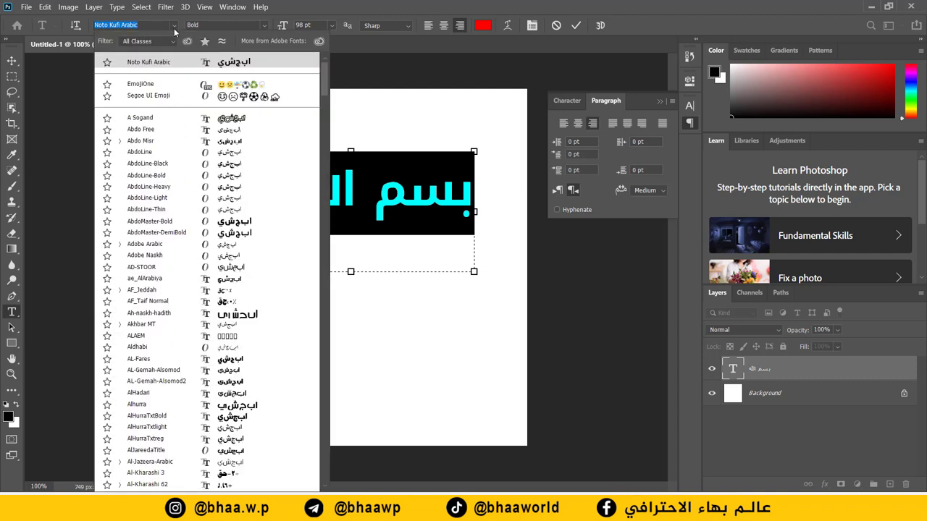
left_click(228, 145)
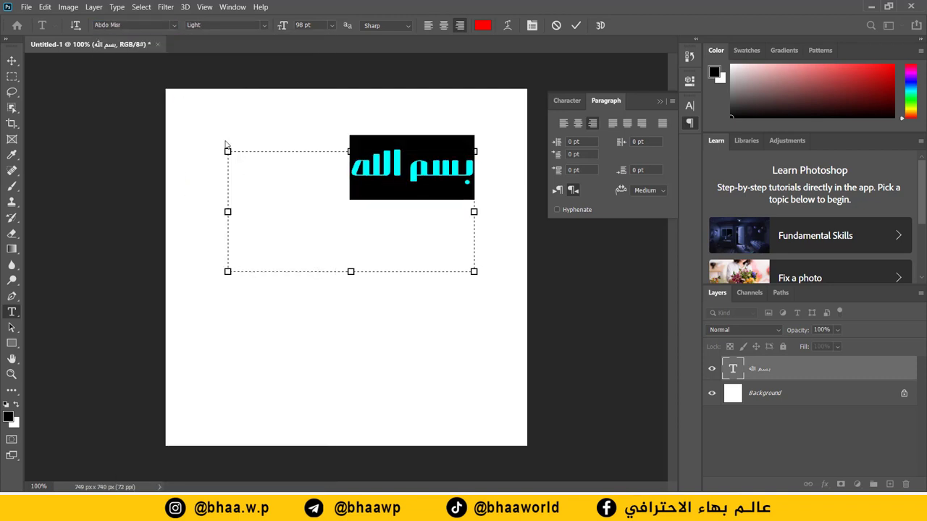
Change the selected "بسم الله" text to the Black font style and enlarge it to 173 pt.
left_click(262, 26)
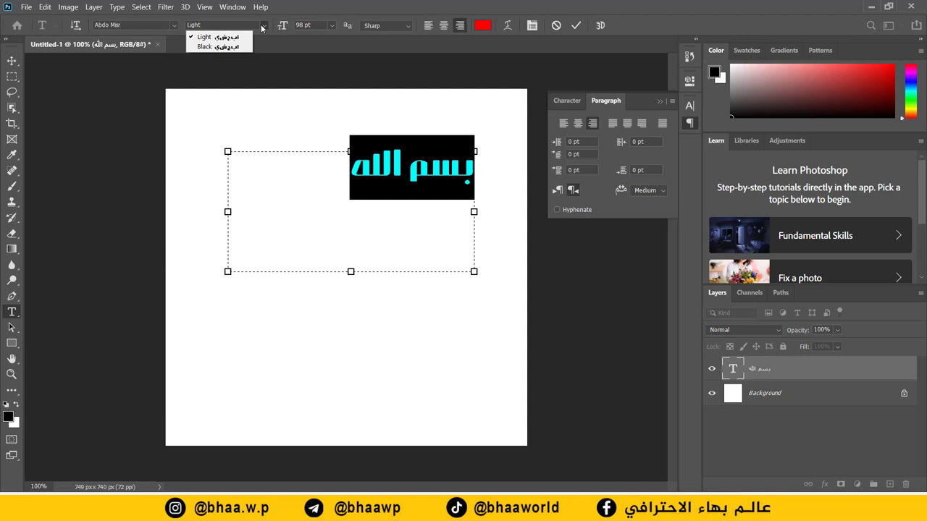
left_click(210, 48)
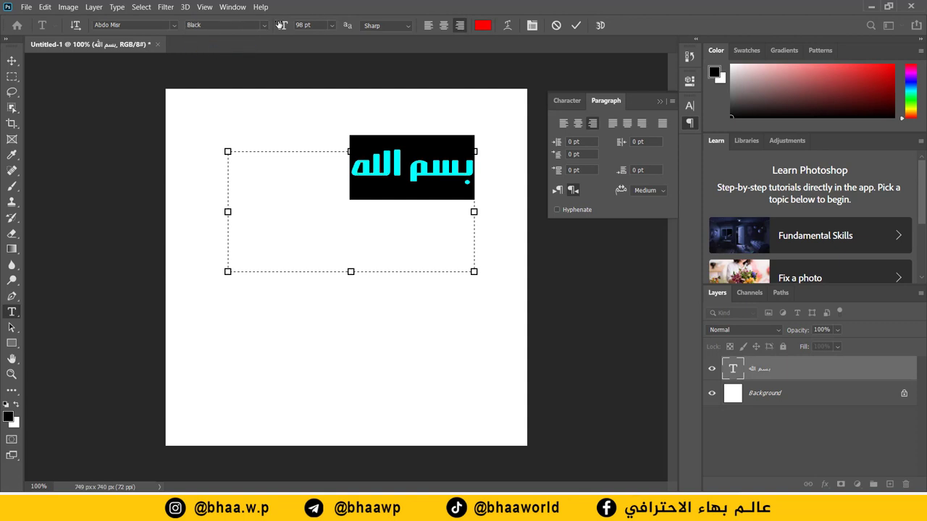
left_click_drag(282, 25, 326, 24)
left_click(160, 259)
left_click_drag(346, 217, 373, 68)
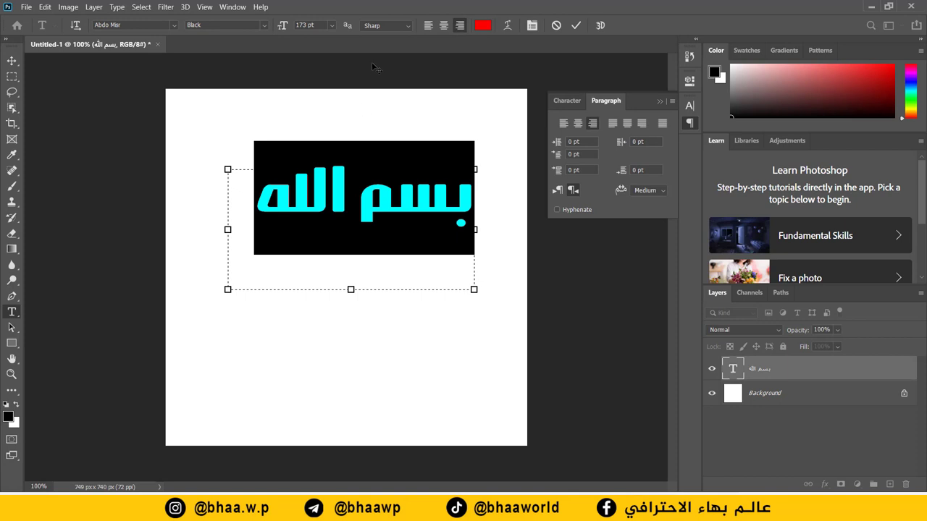
Warp the "بسم الله" text with the Arc style and set its bend to +14%.
left_click(508, 24)
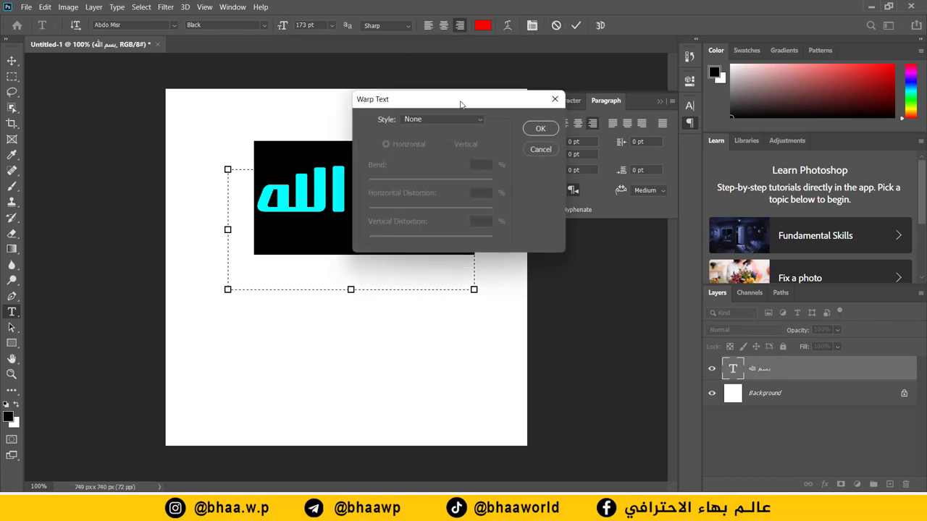
left_click_drag(460, 105, 601, 102)
left_click(616, 118)
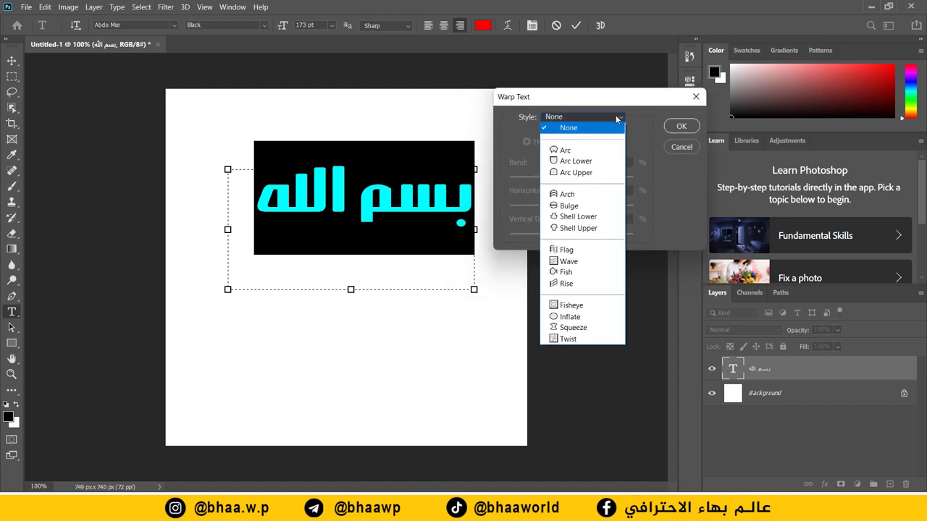
left_click(563, 150)
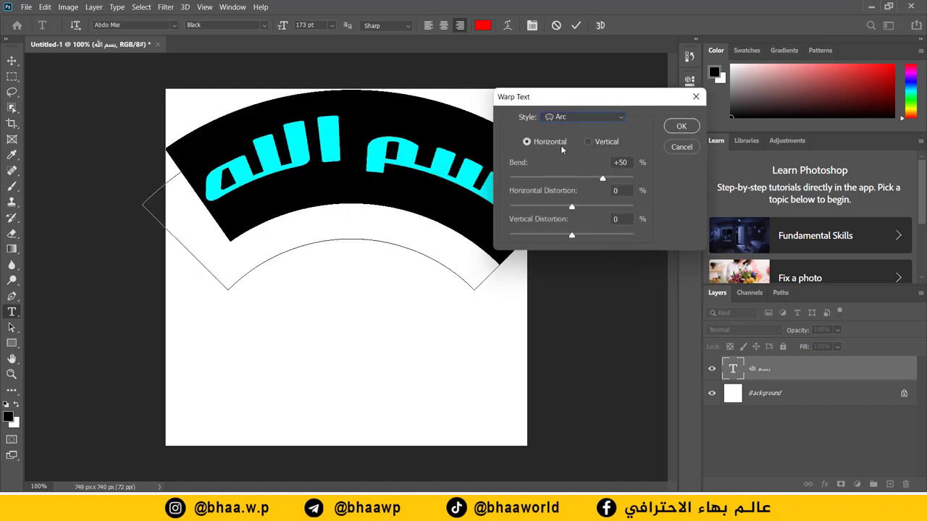
left_click_drag(570, 100, 691, 95)
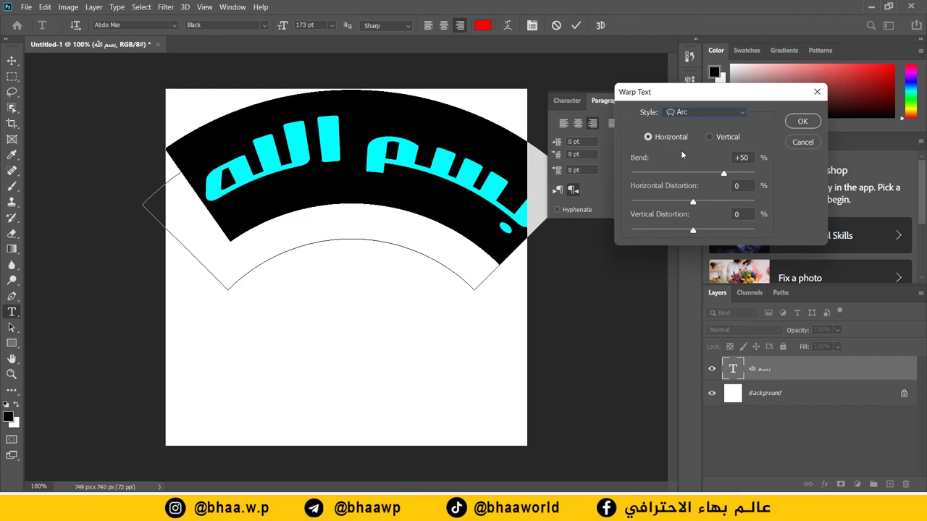
left_click_drag(724, 175, 701, 174)
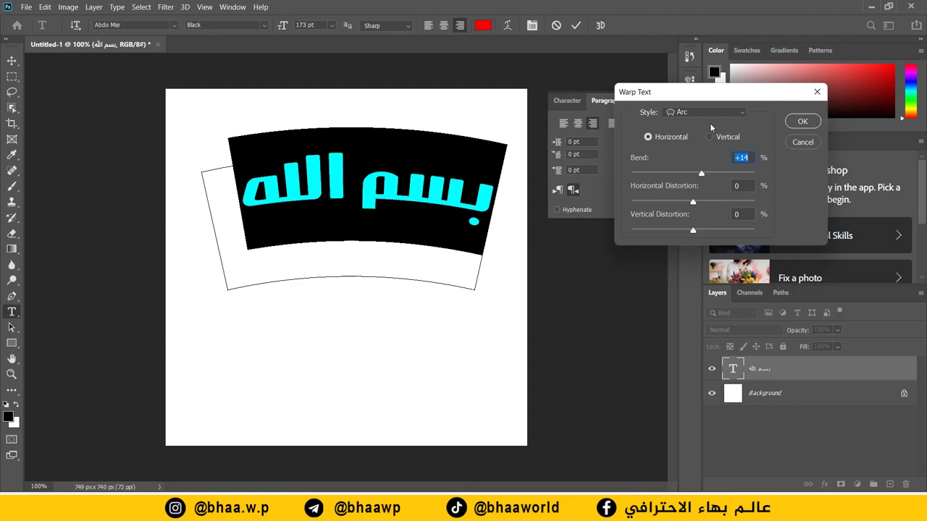
Try the vertical arc, return to horizontal, and apply horizontal distortion of -2% and vertical distortion of +5%, committing the text.
left_click(710, 138)
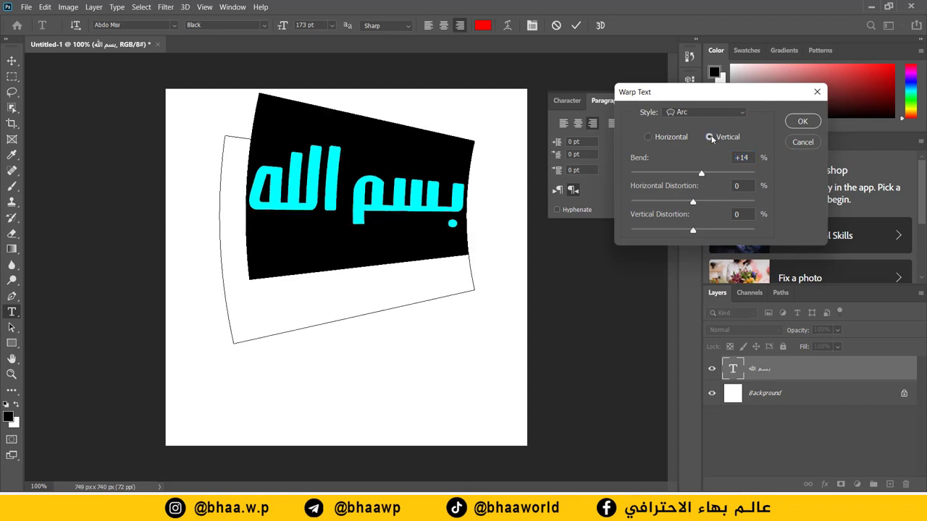
left_click(649, 136)
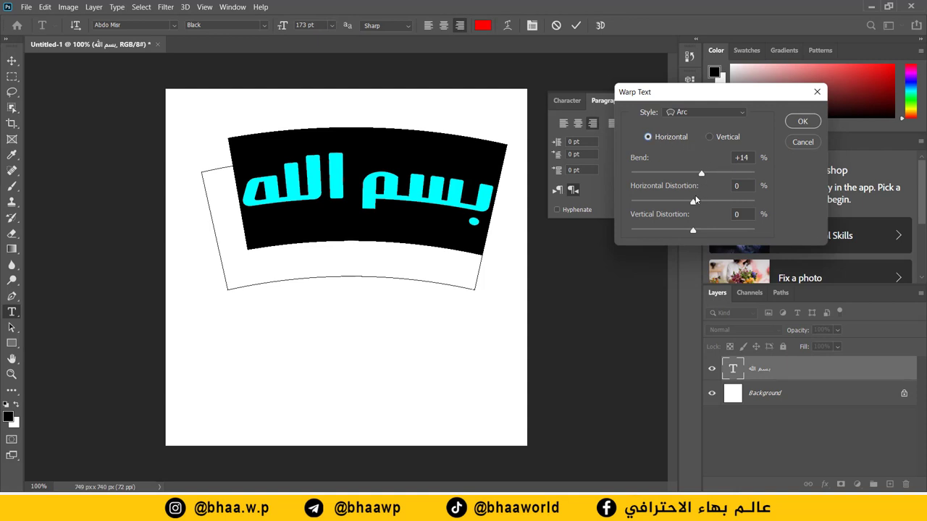
left_click_drag(695, 203, 695, 229)
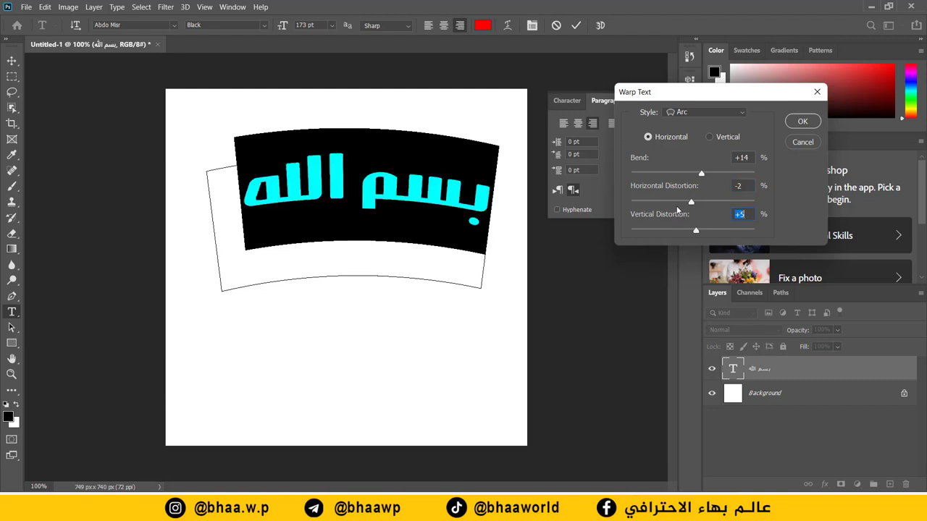
left_click(801, 121)
key("ctrl+Return")
Add a text box below the arched text, enter "فوتوشوب", and reduce its size to fit on one line.
left_click_drag(453, 282, 230, 348)
key("BackSpace")
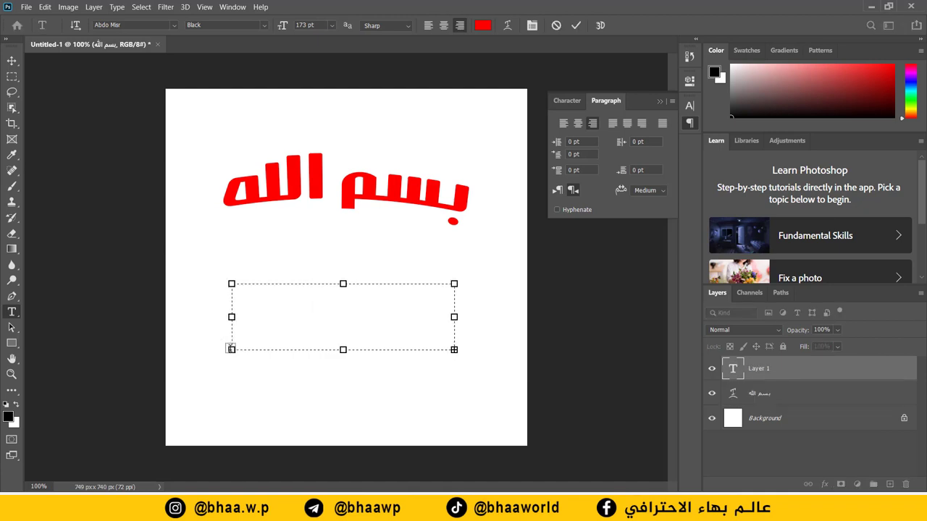
type("فوتوش")
key("ctrl+a")
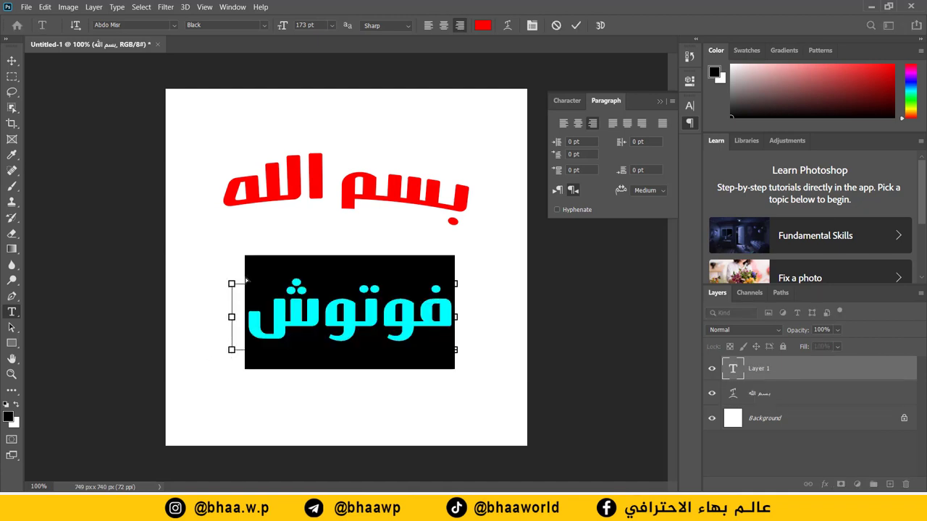
left_click_drag(283, 25, 273, 36)
key("ctrl+Return")
Turn the transform controls off and on again, and rotate the "فوتوشوب" text about -10.15 degrees.
key("v")
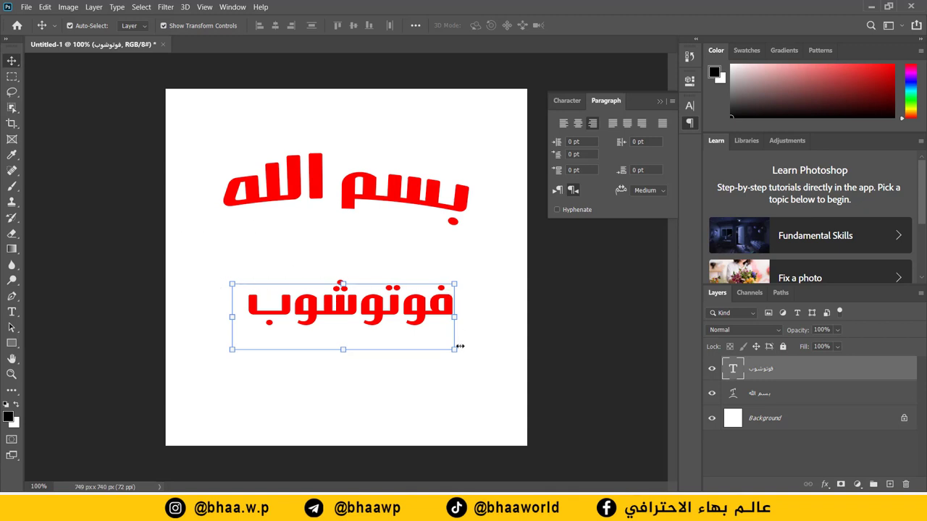
left_click(165, 25)
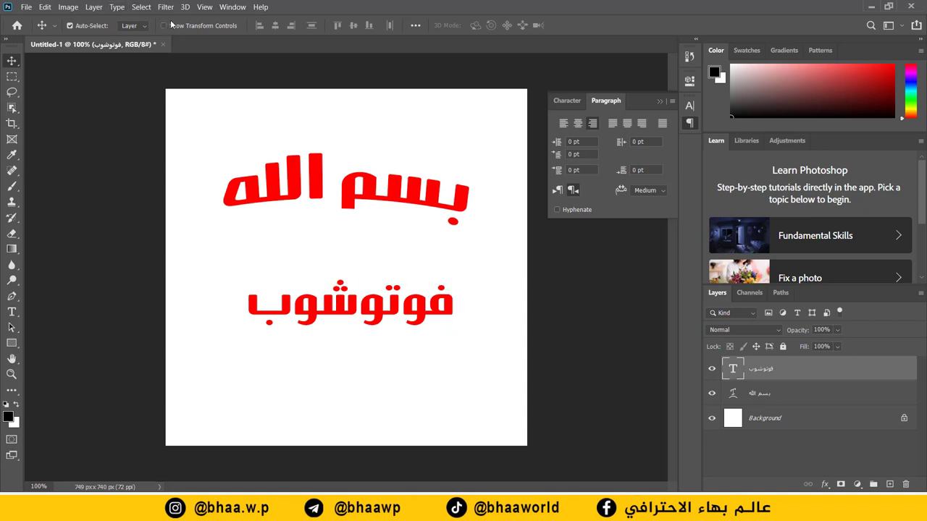
left_click(170, 27)
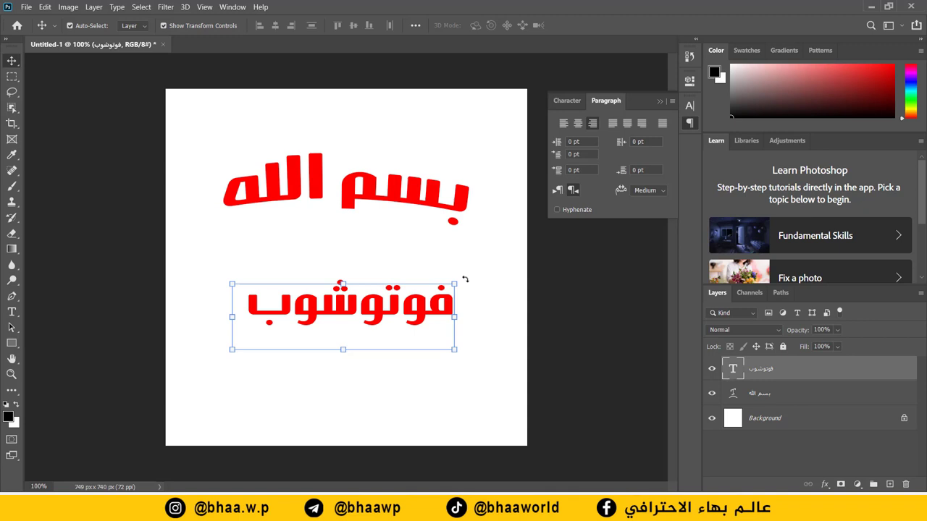
left_click_drag(465, 279, 457, 257)
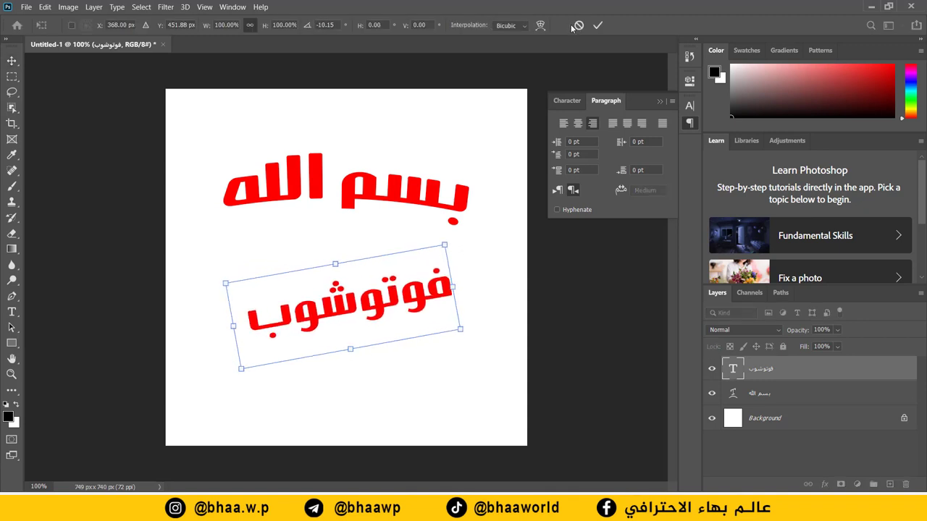
left_click(598, 26)
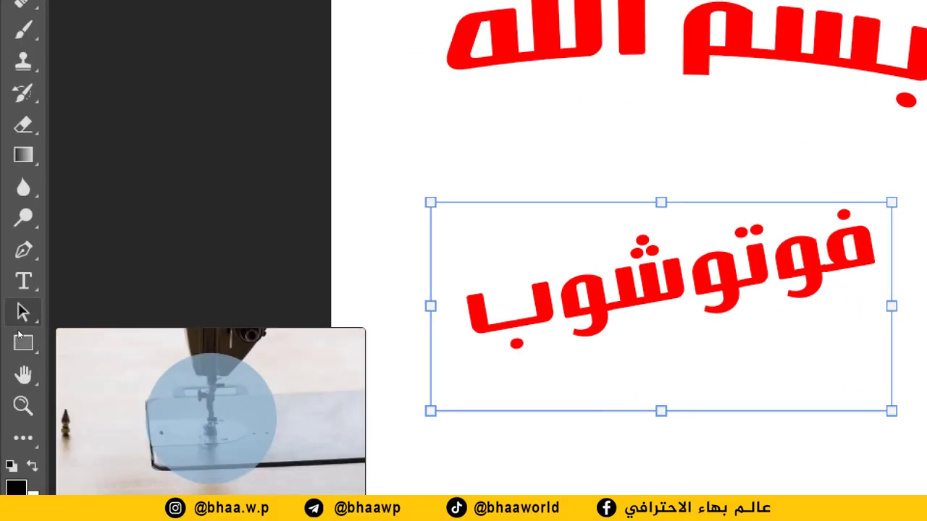
Draw a rectangle shape about 375 px wide and 93 px high between the two lines of text.
left_click(21, 337)
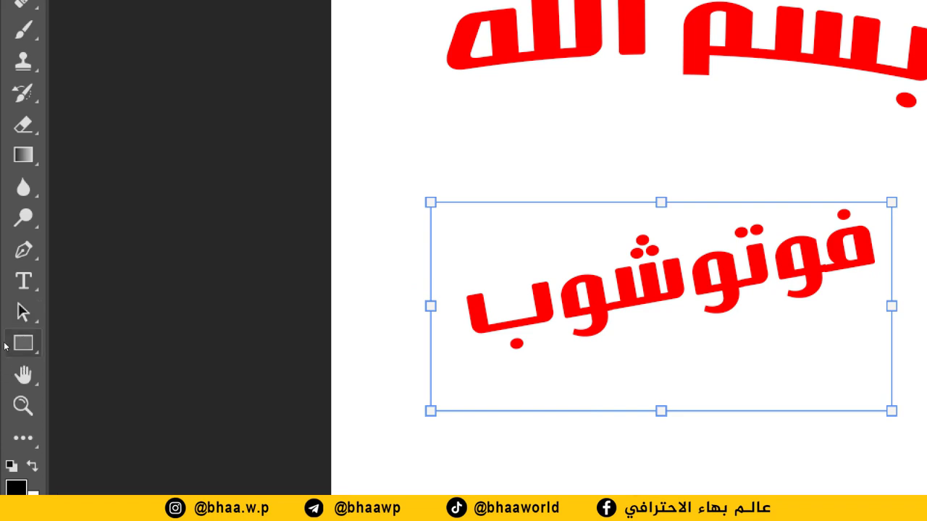
right_click(5, 346)
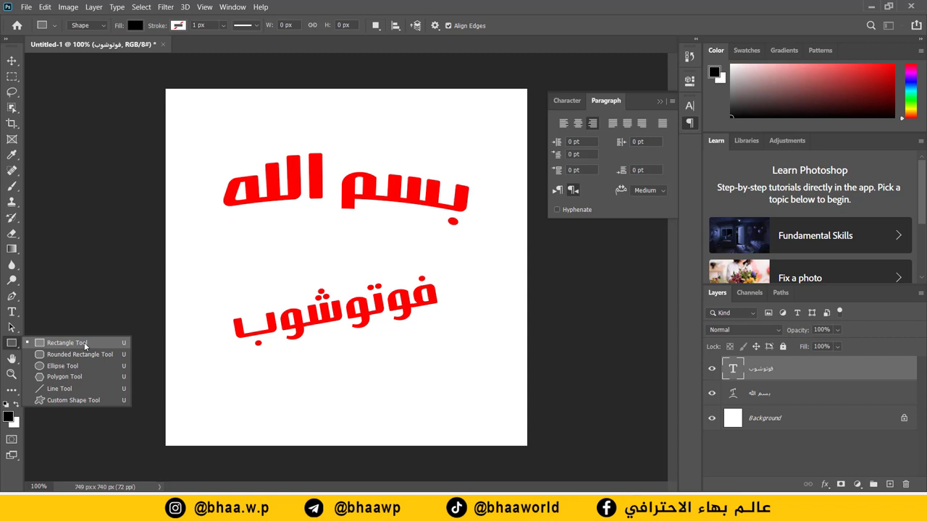
left_click(67, 344)
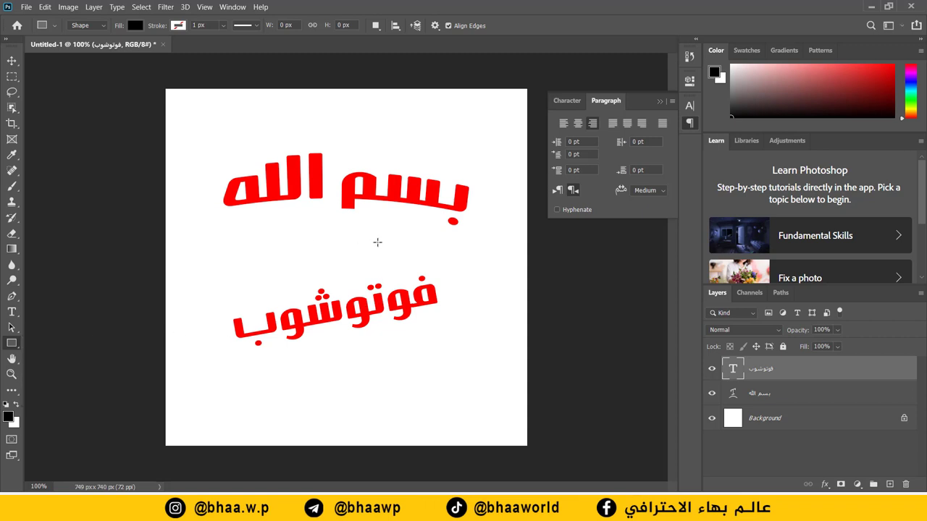
left_click_drag(402, 232, 220, 276)
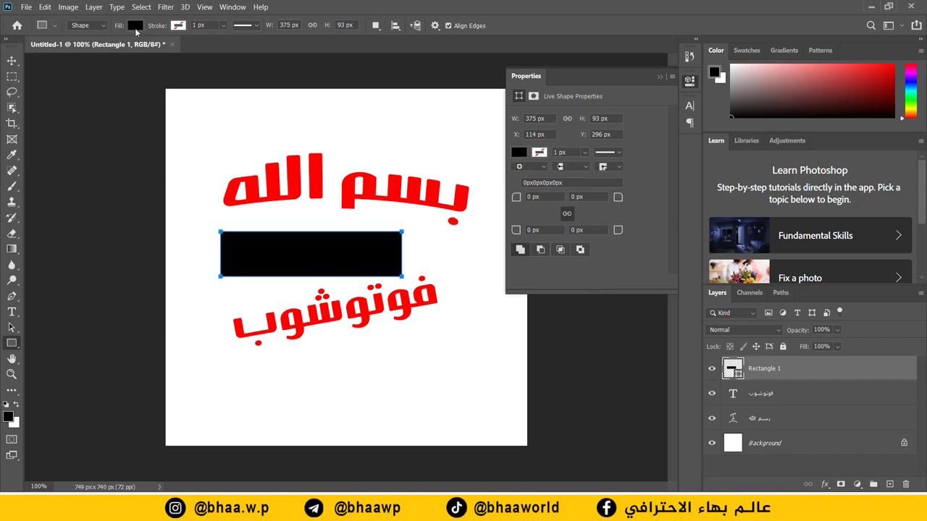
Fill the rectangle with the yellow swatch from the RGB group.
left_click(519, 153)
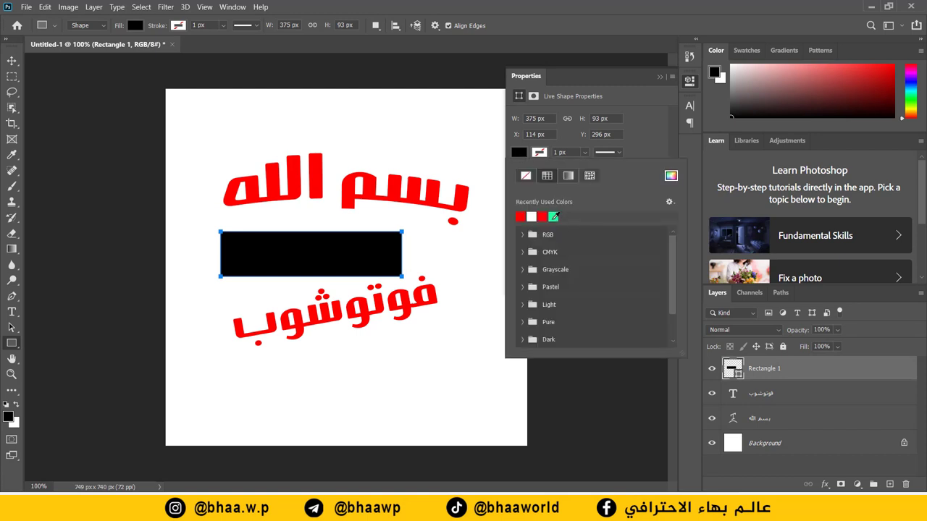
left_click(519, 153)
left_click(519, 153)
left_click(523, 234)
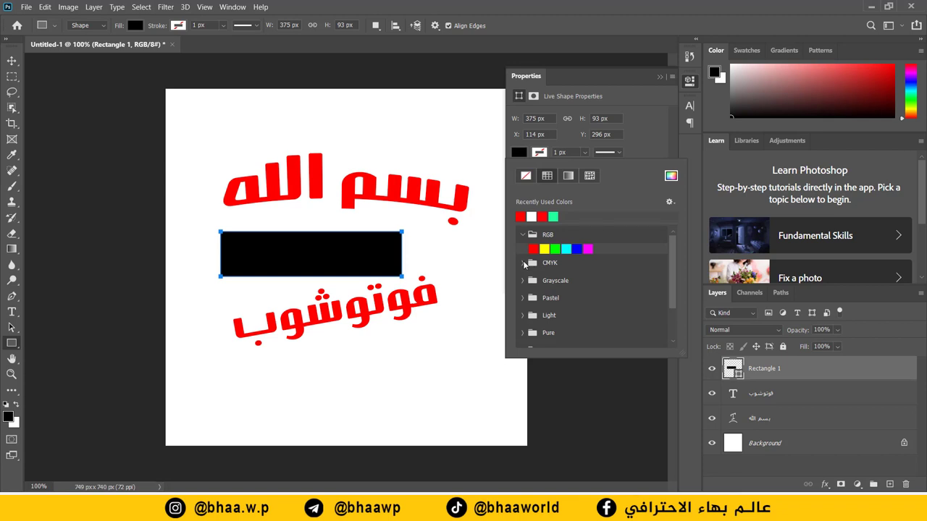
left_click(544, 248)
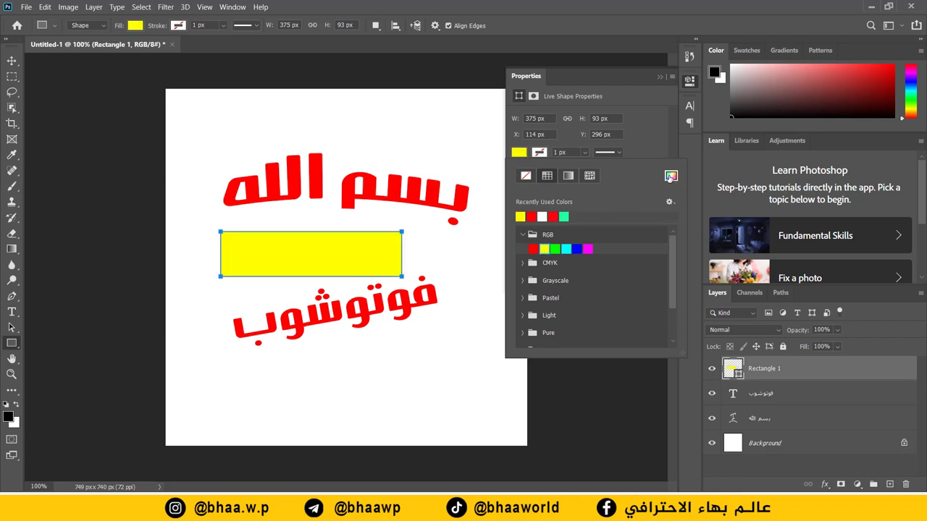
Change the rectangle's fill to a custom golden orange with the color picker.
left_click(671, 176)
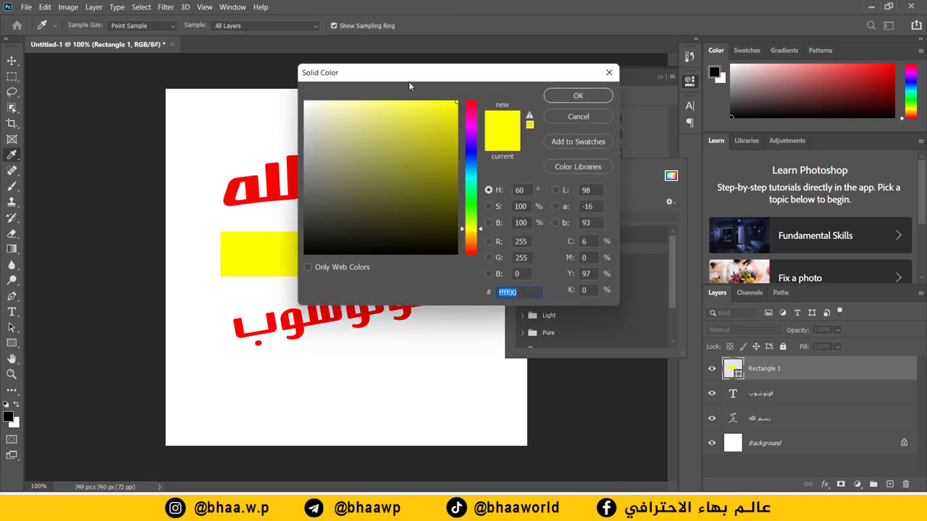
left_click_drag(409, 84, 573, 80)
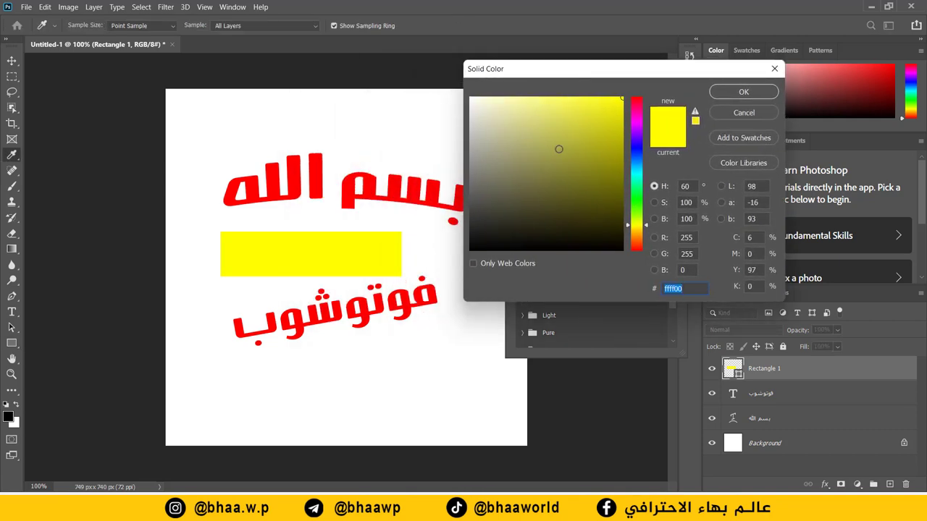
left_click(570, 136)
left_click(636, 116)
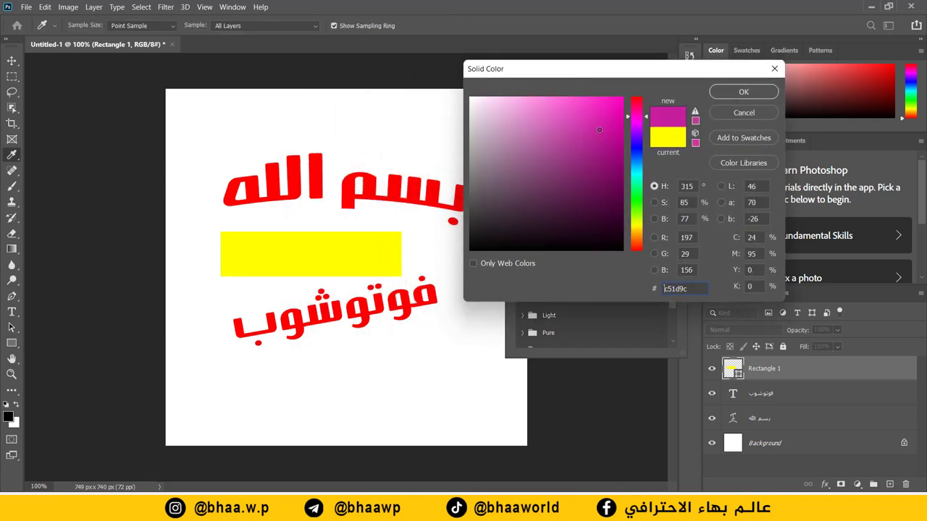
left_click(590, 109)
left_click_drag(590, 109, 603, 129)
left_click_drag(637, 197, 636, 234)
left_click_drag(605, 127, 614, 100)
left_click(729, 89)
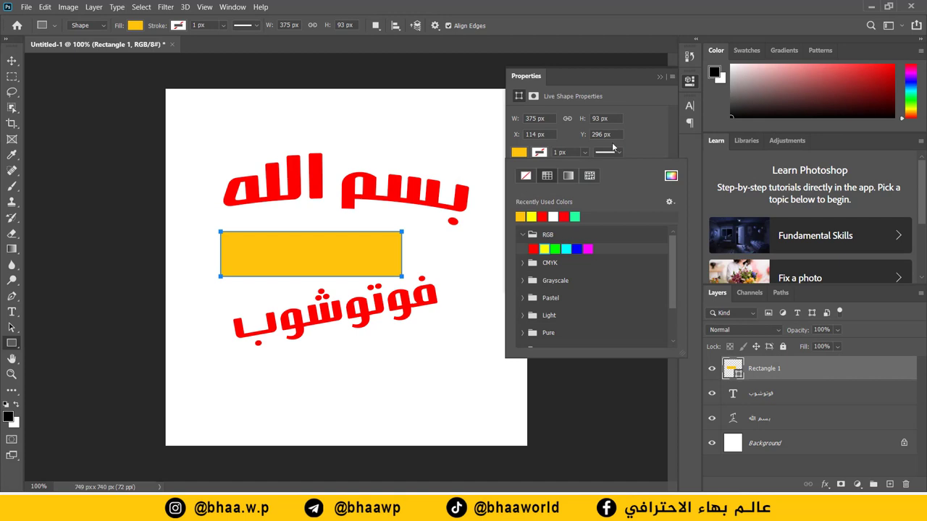
Give the rectangle a red stroke from the recently used colors and set its width to about 4.43 px.
left_click(538, 152)
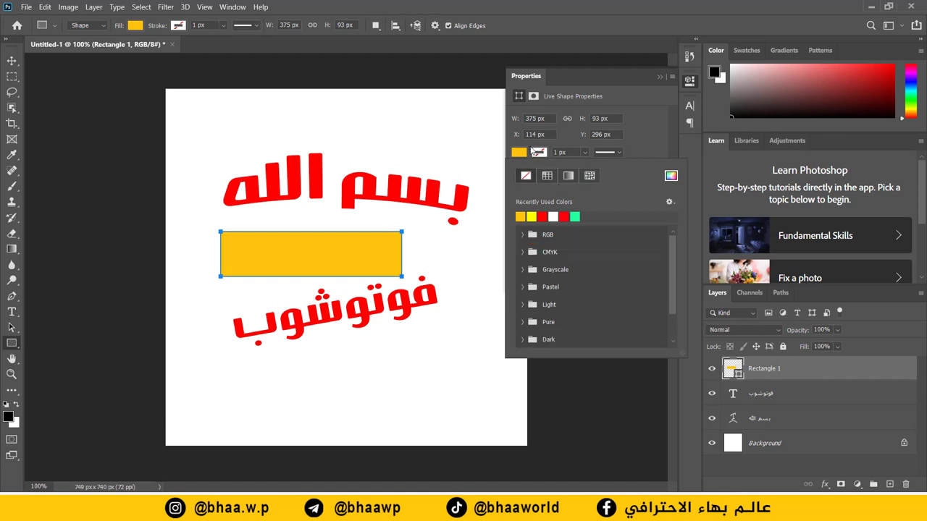
left_click(543, 155)
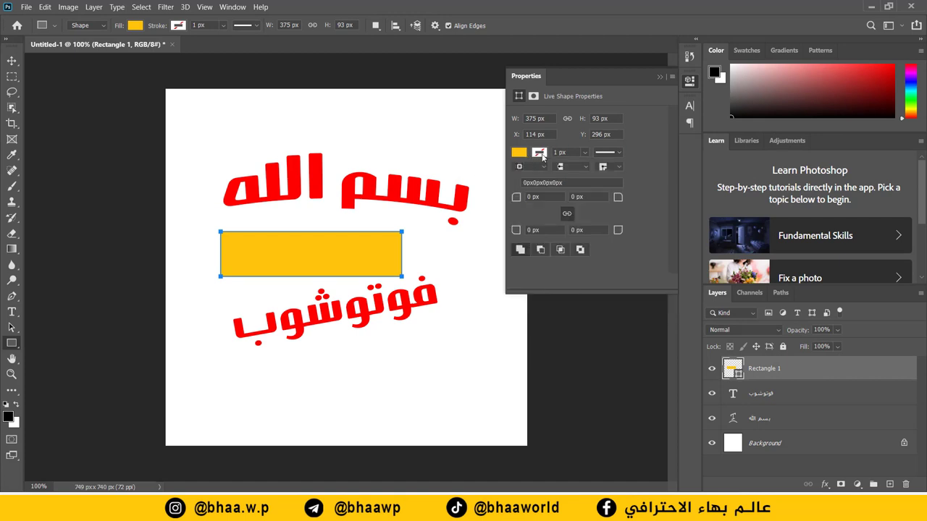
left_click(542, 155)
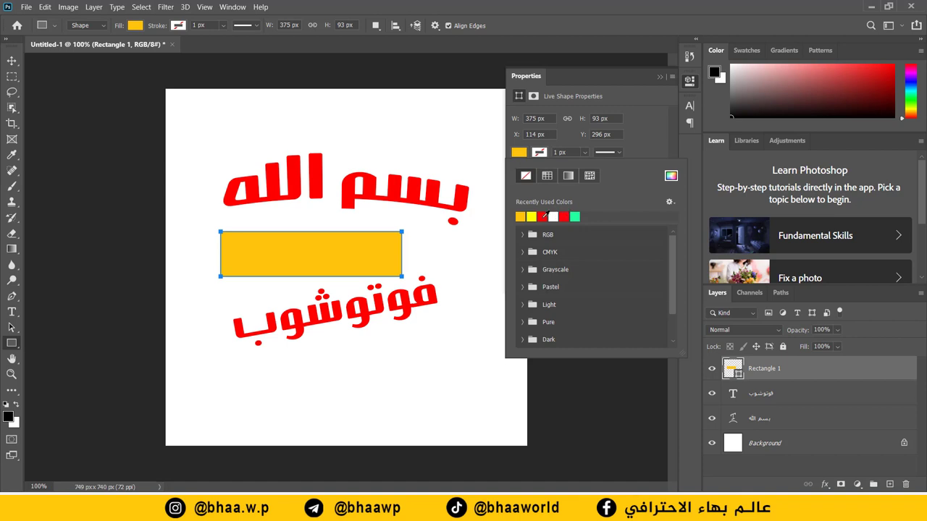
left_click(543, 216)
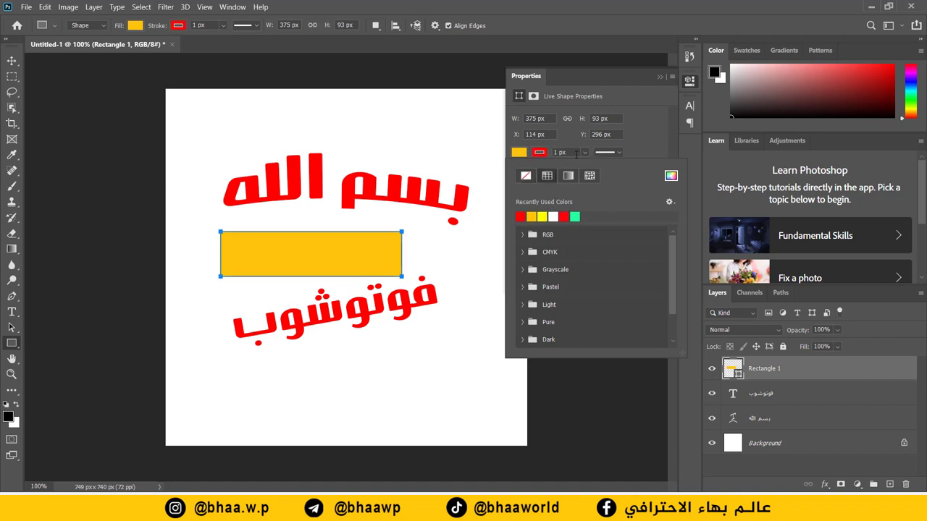
left_click(584, 153)
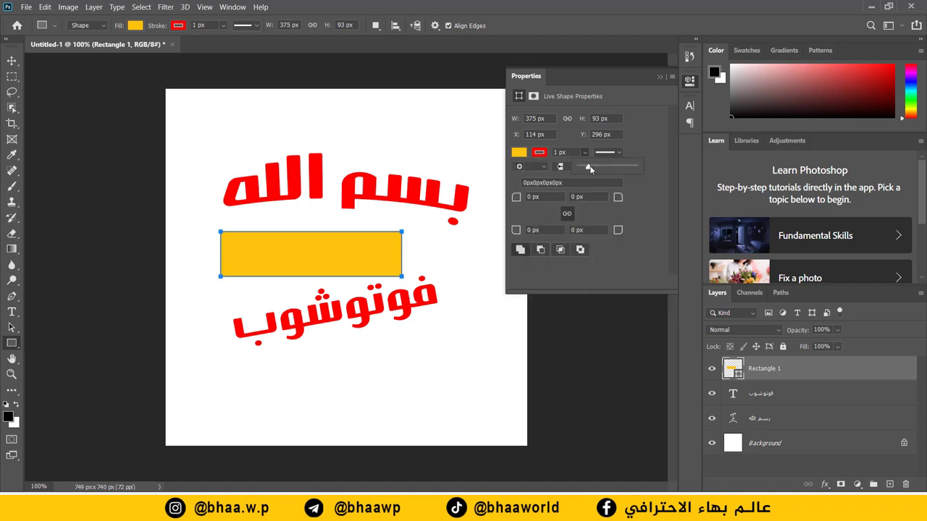
left_click_drag(590, 168, 591, 168)
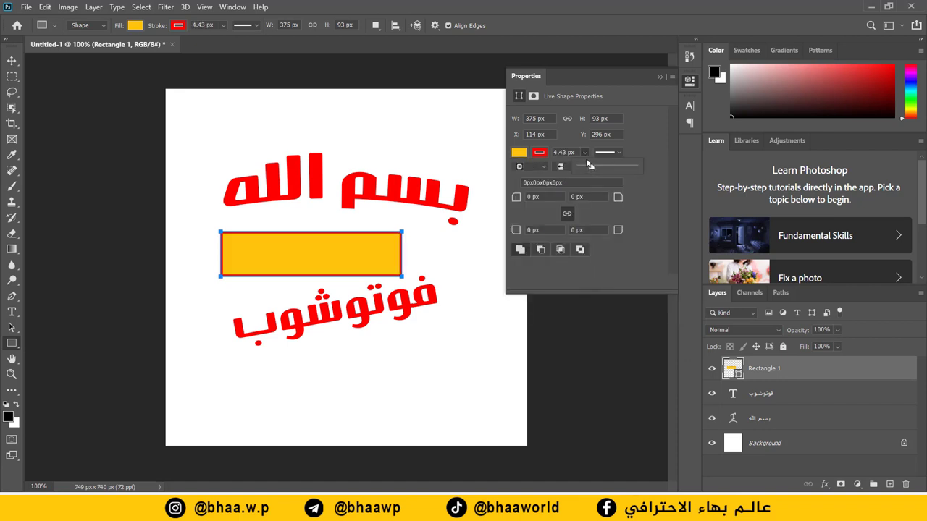
Try the dotted preset for the rectangle's stroke and settle on the dashed line style.
left_click(618, 152)
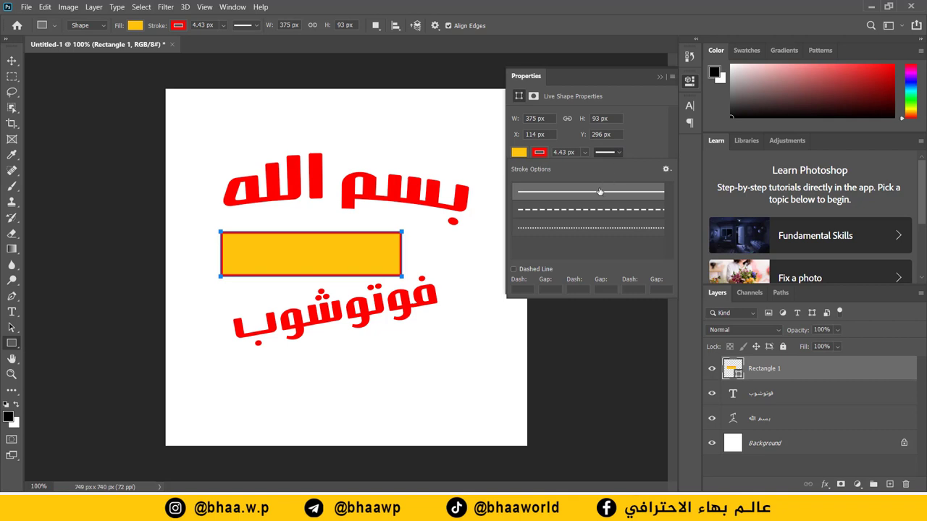
left_click(591, 209)
left_click(590, 227)
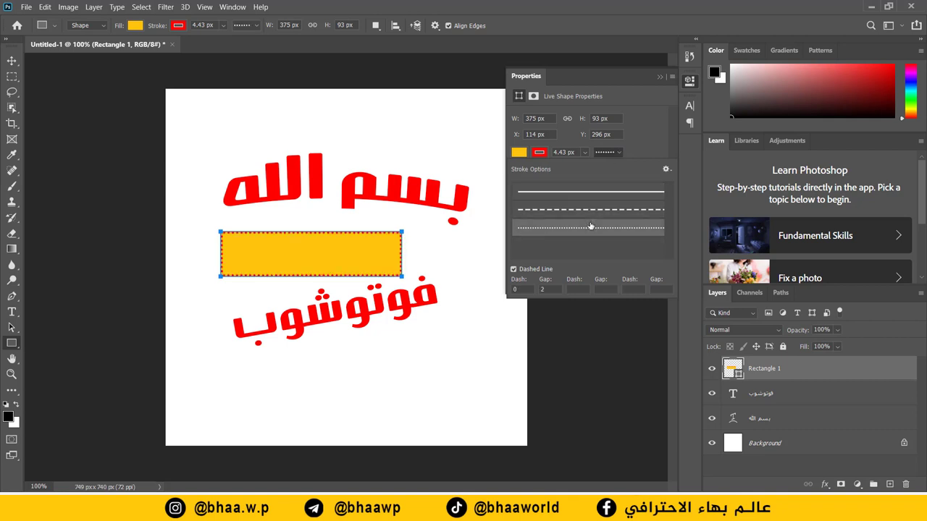
left_click(591, 210)
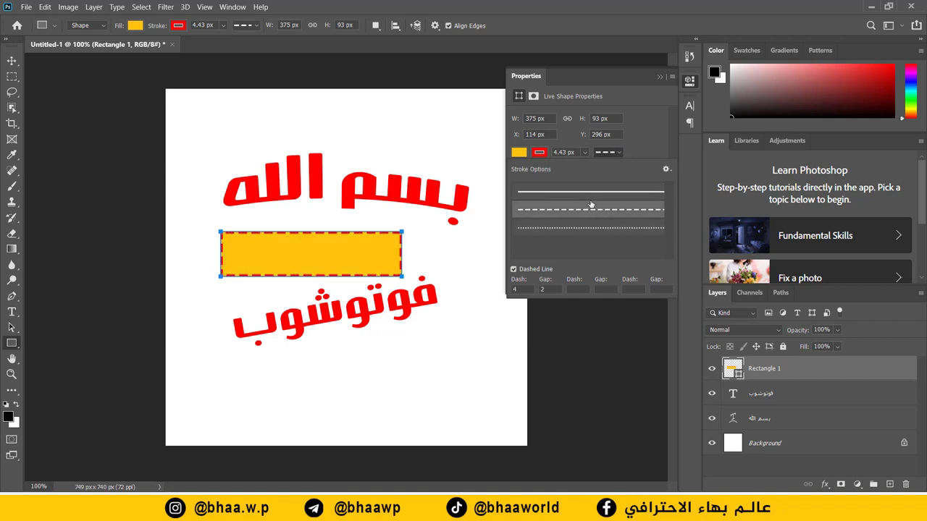
left_click(659, 76)
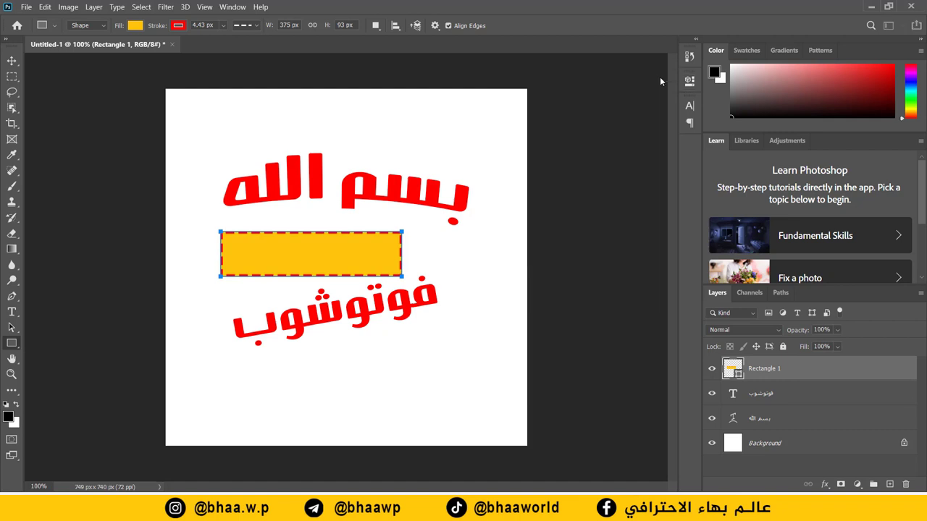
Rotate the rectangle to about -8.70° and move it over the lower line of text, فوتوشوب.
left_click(12, 59)
left_click_drag(409, 227, 415, 203)
left_click_drag(382, 232, 421, 288)
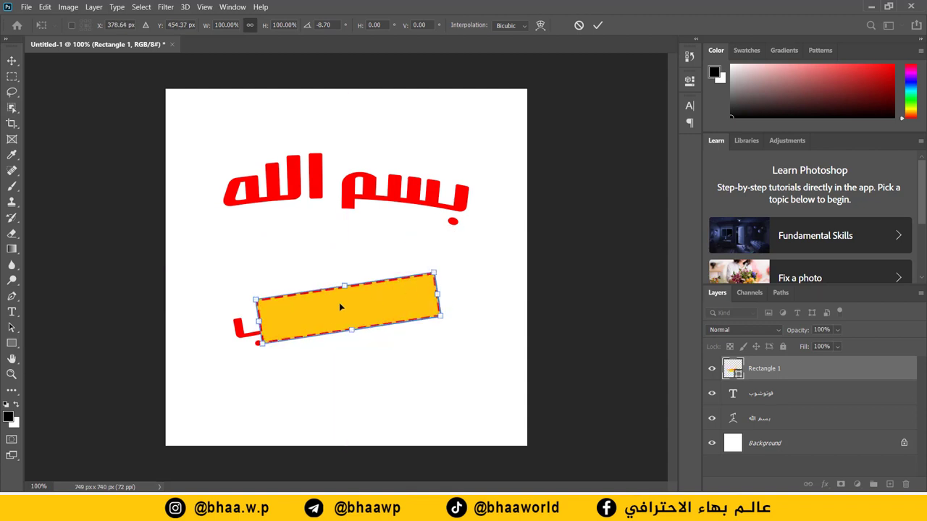
Scale the tilted rectangle to about 123% width and 109% height so it covers the lower text, and shift it slightly up.
left_click_drag(258, 320, 223, 327)
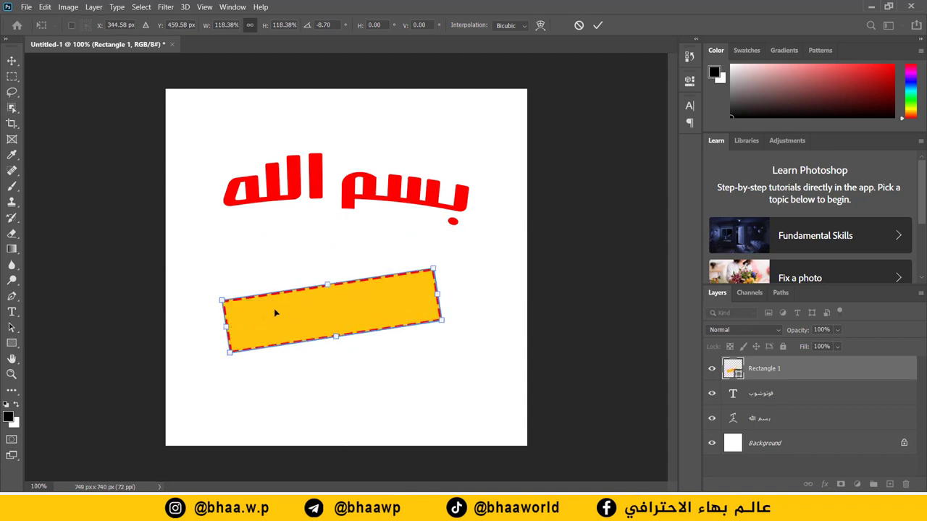
mouse_move(322, 290)
left_mouse_down()
mouse_move(336, 264)
mouse_move(329, 352)
mouse_move(330, 266)
mouse_move(327, 301)
mouse_move(326, 284)
left_mouse_up()
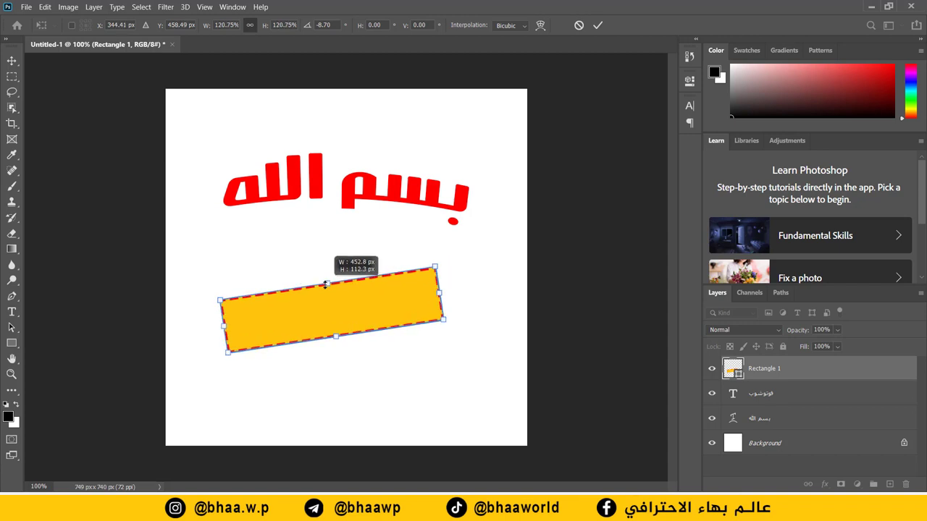
mouse_move(326, 285)
left_mouse_down()
mouse_move(322, 296)
mouse_move(334, 298)
left_mouse_up()
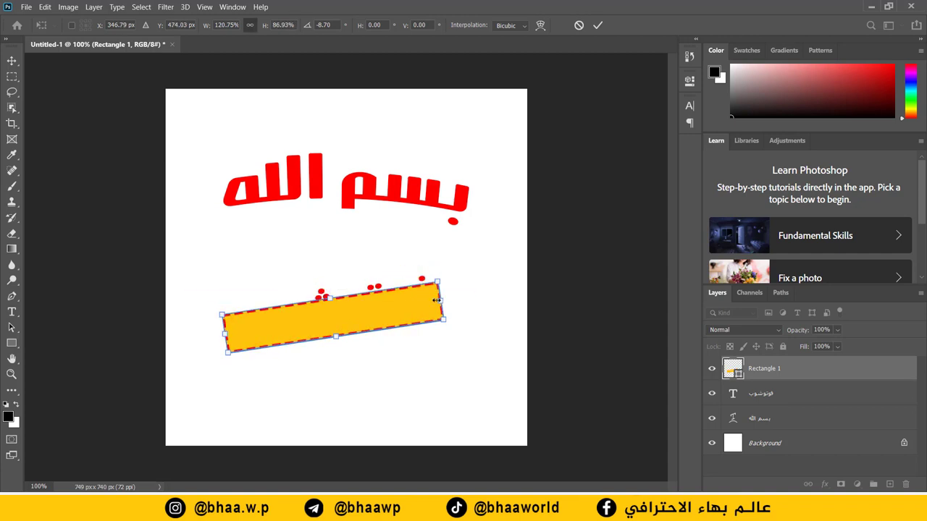
mouse_move(442, 300)
left_mouse_down()
mouse_move(469, 293)
mouse_move(446, 303)
mouse_move(427, 295)
left_mouse_up()
left_click_drag(338, 326, 338, 338)
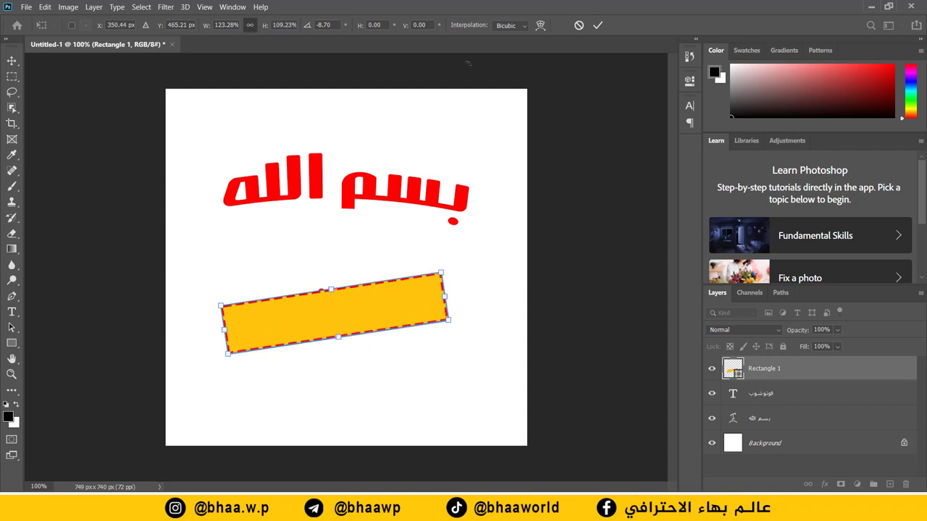
left_click(597, 24)
mouse_move(326, 325)
left_mouse_down()
mouse_move(345, 350)
mouse_move(330, 320)
mouse_move(342, 350)
mouse_move(300, 340)
mouse_move(315, 287)
mouse_move(297, 283)
mouse_move(341, 318)
mouse_move(324, 312)
left_mouse_up()
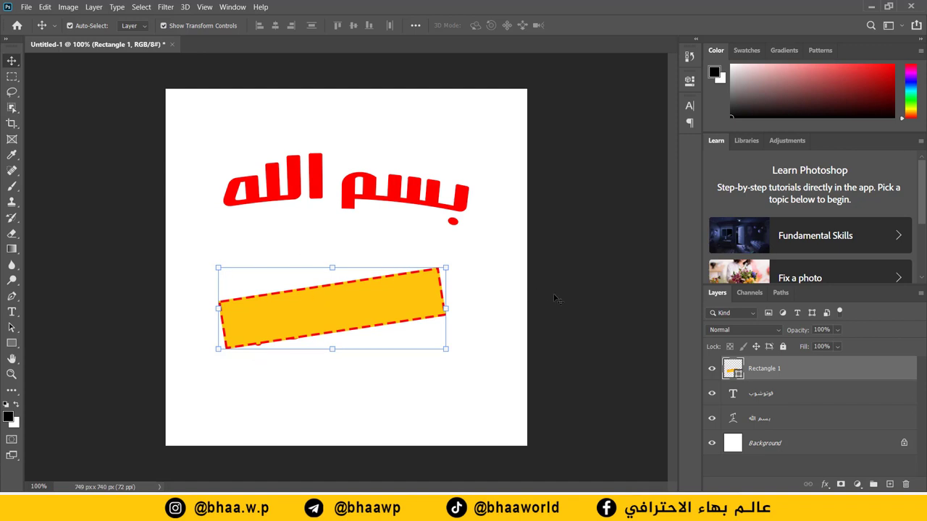
left_click(227, 7)
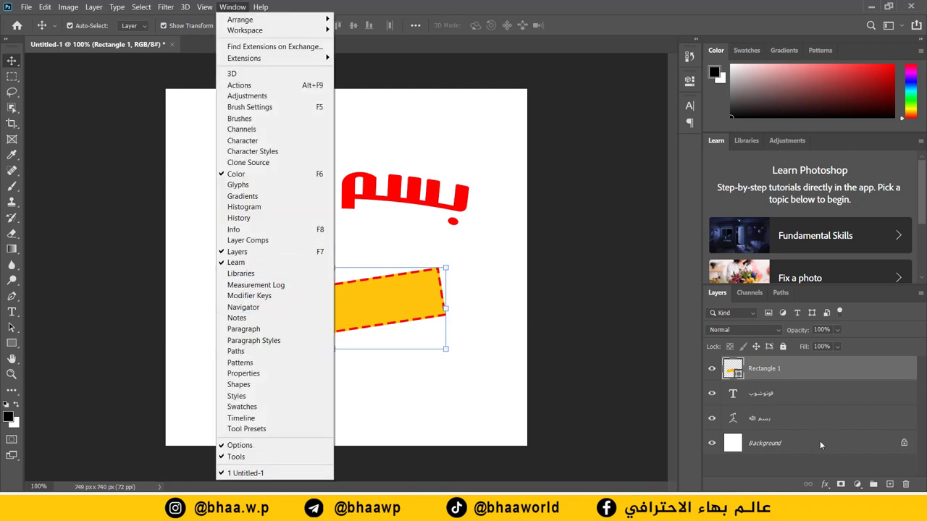
left_click(800, 461)
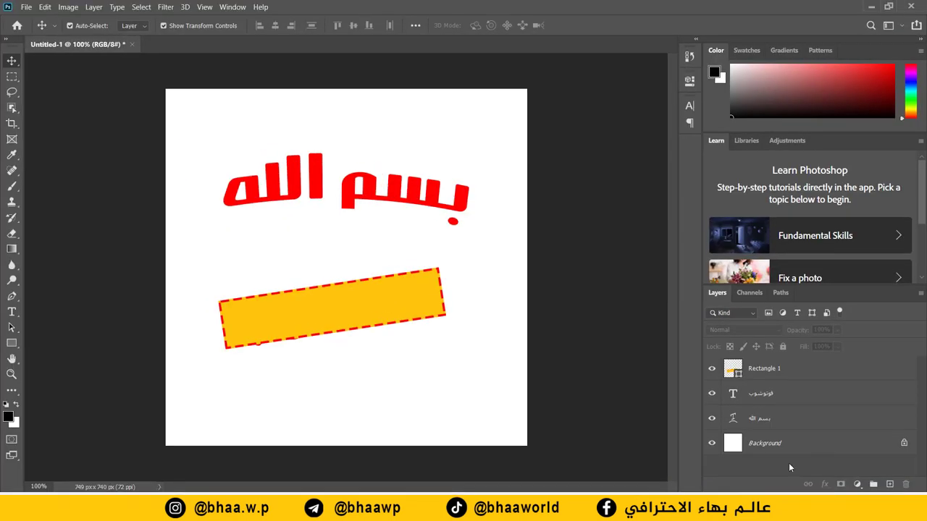
Move the فوتوشوب text layer above the Rectangle 1 layer and nudge the text slightly within the rectangle.
left_click(783, 399)
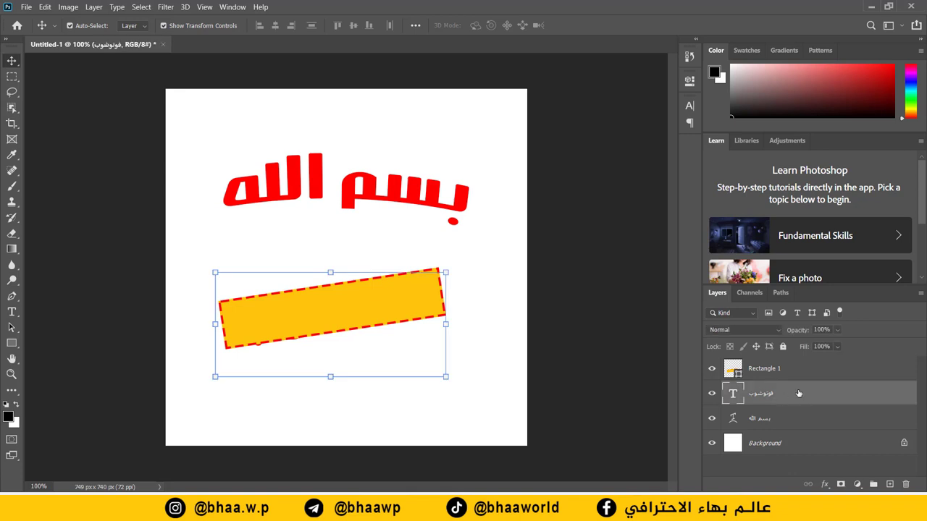
left_click_drag(799, 393, 800, 363)
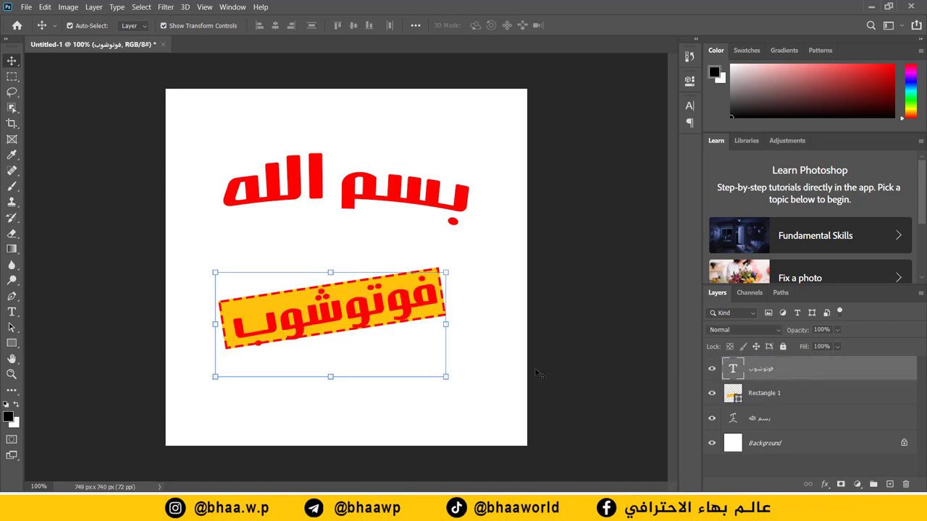
key("Right")
key("Right")
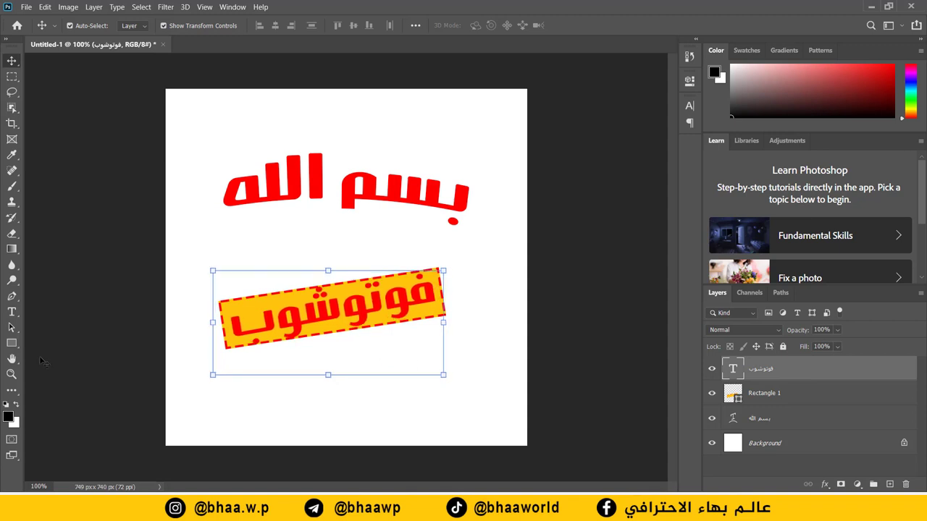
Set the فوتوشوب text to a font size of 110 pt and center its alignment.
left_click(12, 312)
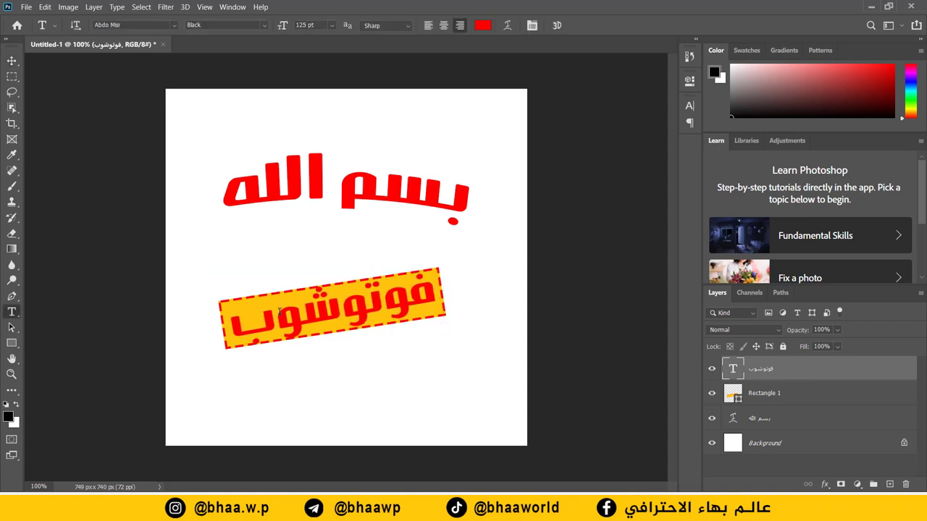
double_click(339, 306)
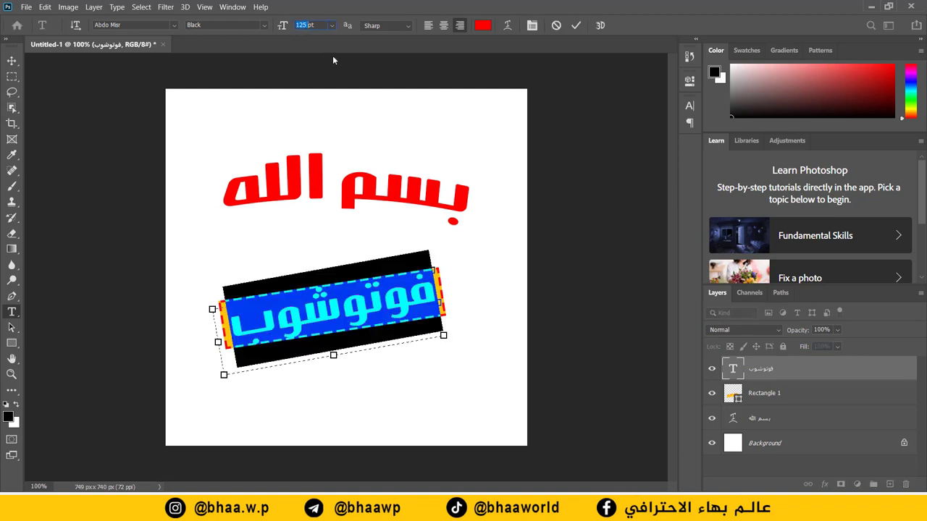
type("110")
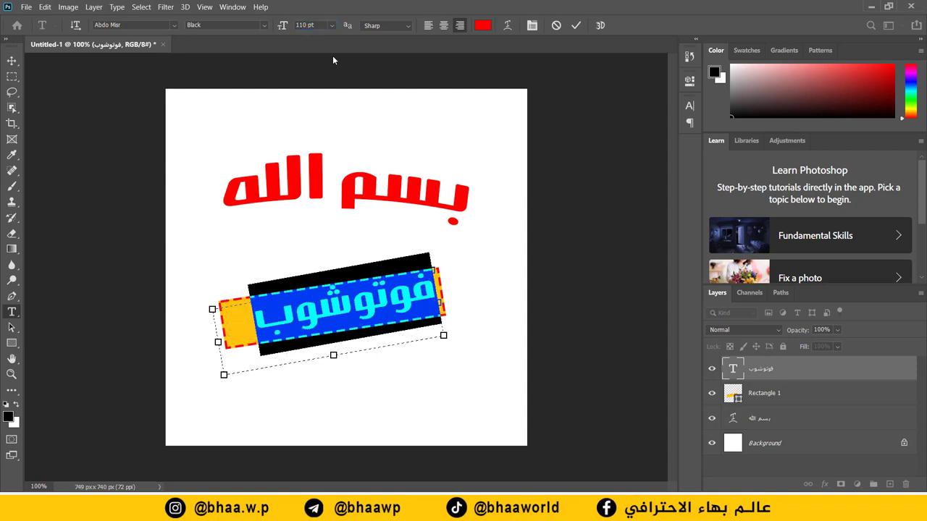
key("Return")
left_click(443, 26)
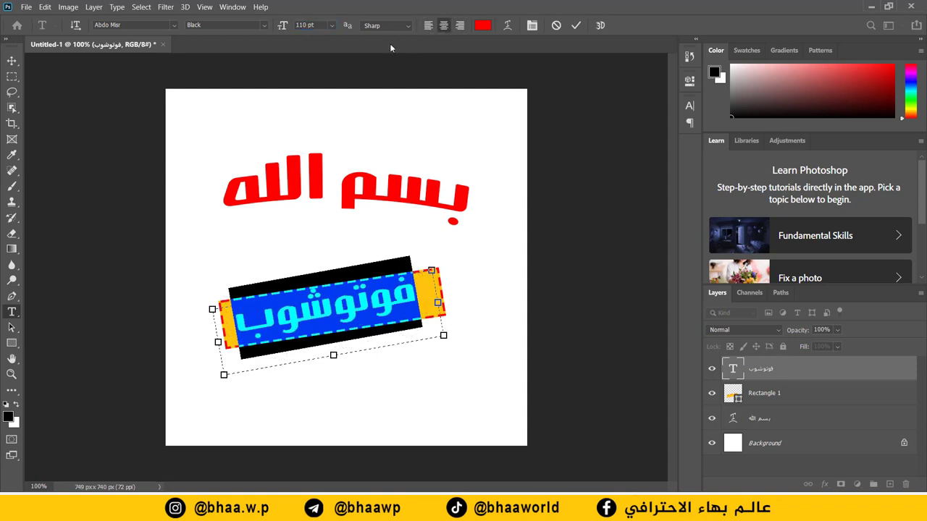
Change the فوتوشوب text color to black (000000), finish editing the text and deselect its layer.
left_click(482, 25)
type("000000")
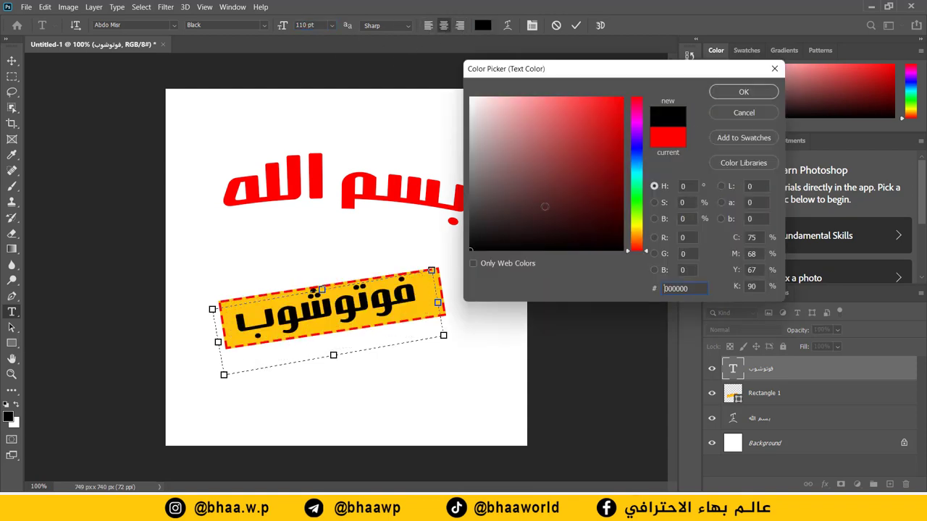
left_click(744, 91)
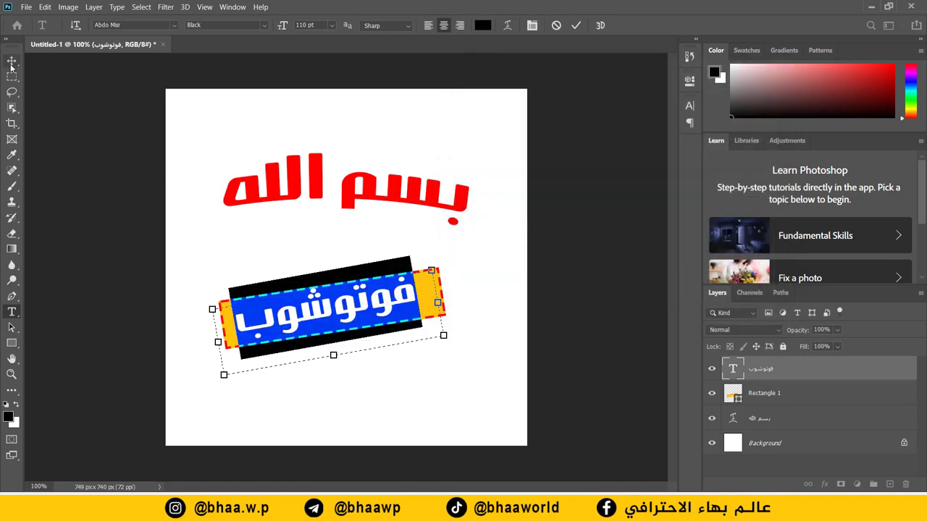
left_click(12, 65)
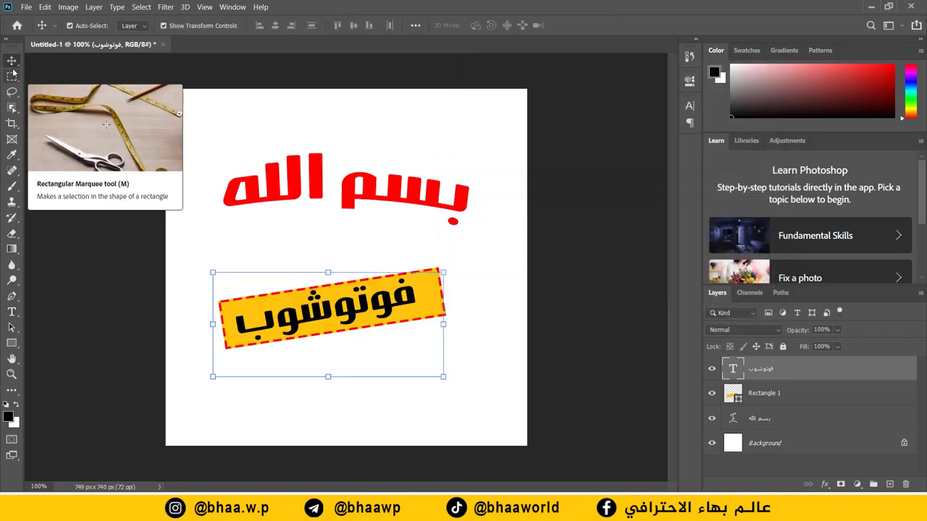
left_click(551, 176)
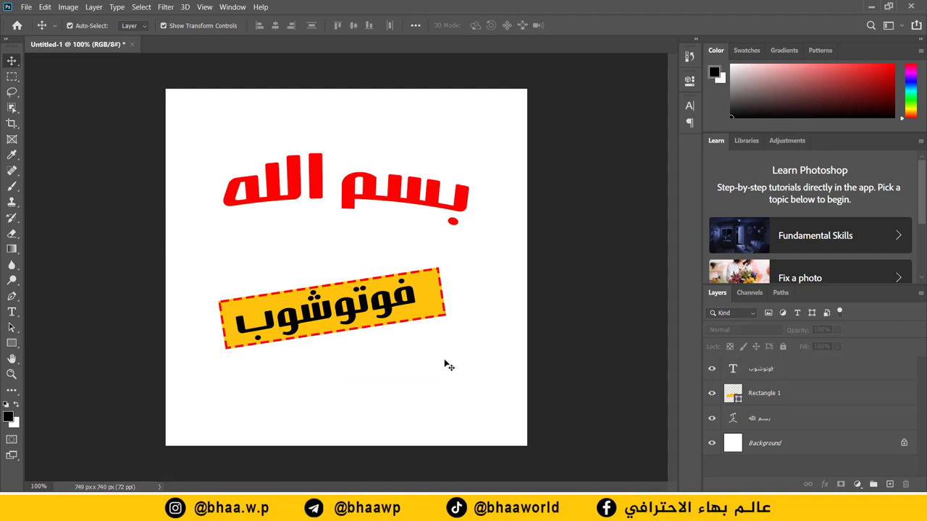